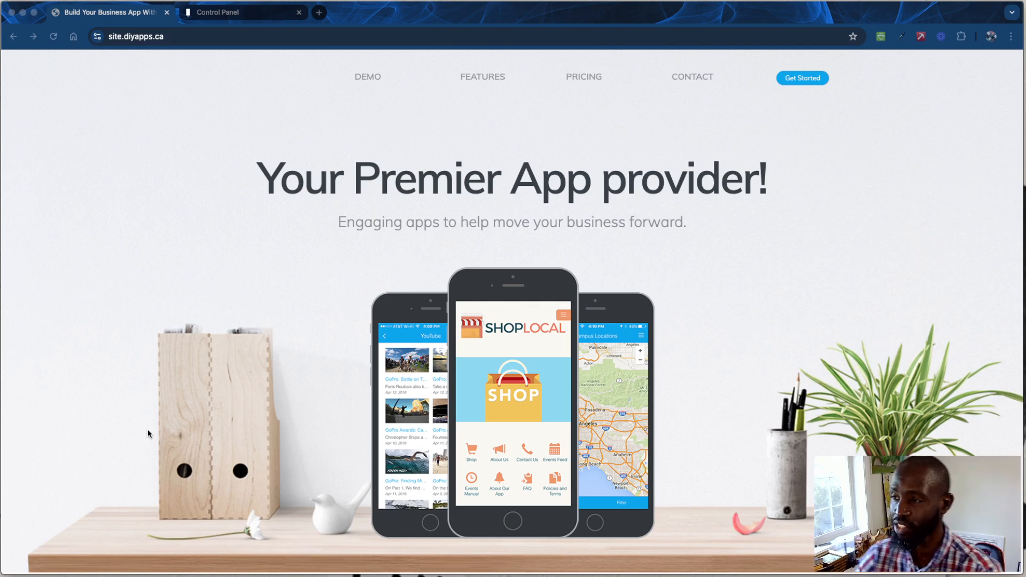
# Step: Start the free app sign-up and choose the YouTube Media template from the Social & Content category
pyautogui.click(337, 344)
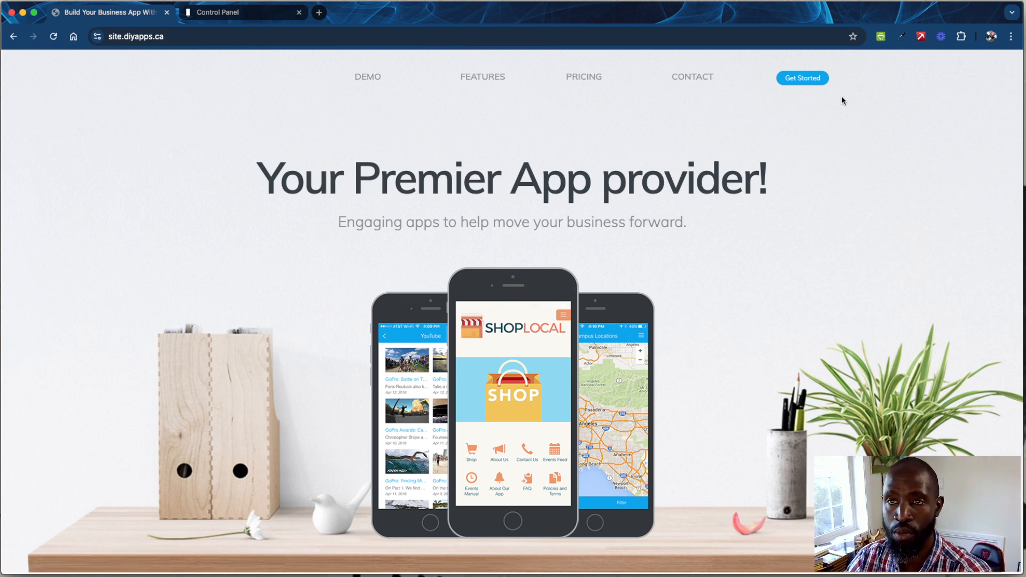
pyautogui.click(810, 86)
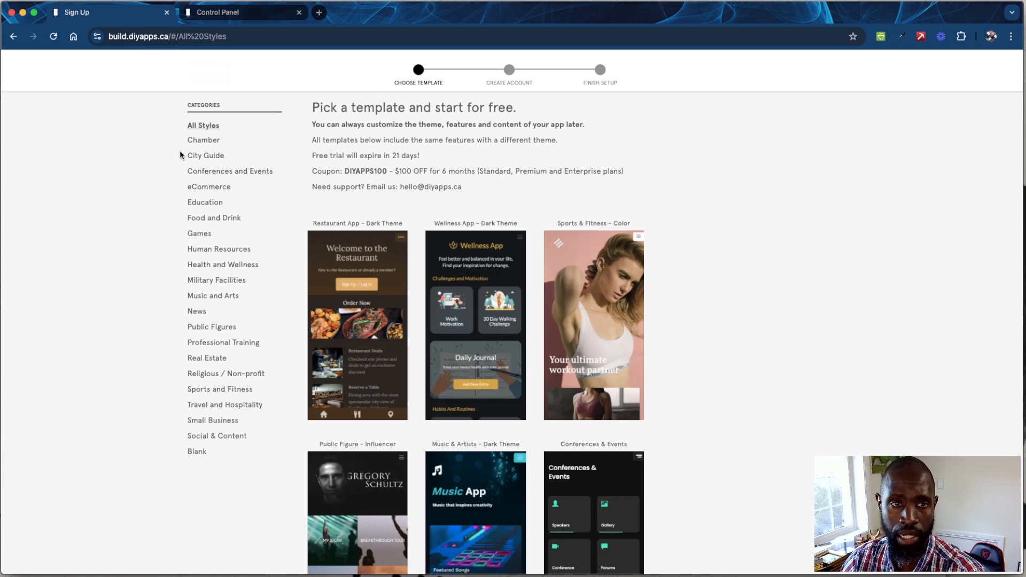
pyautogui.click(218, 439)
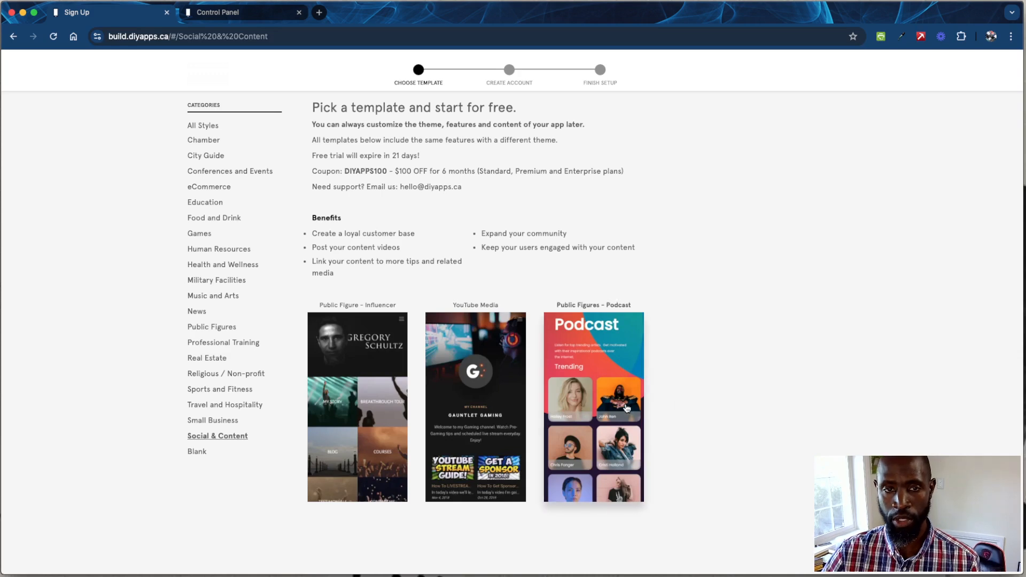
pyautogui.click(467, 396)
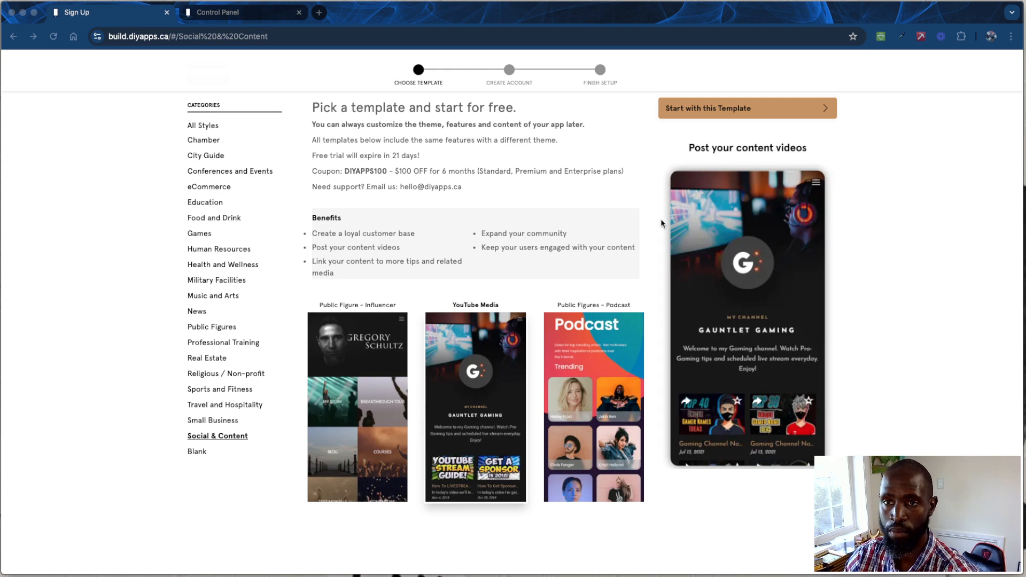
pyautogui.click(778, 107)
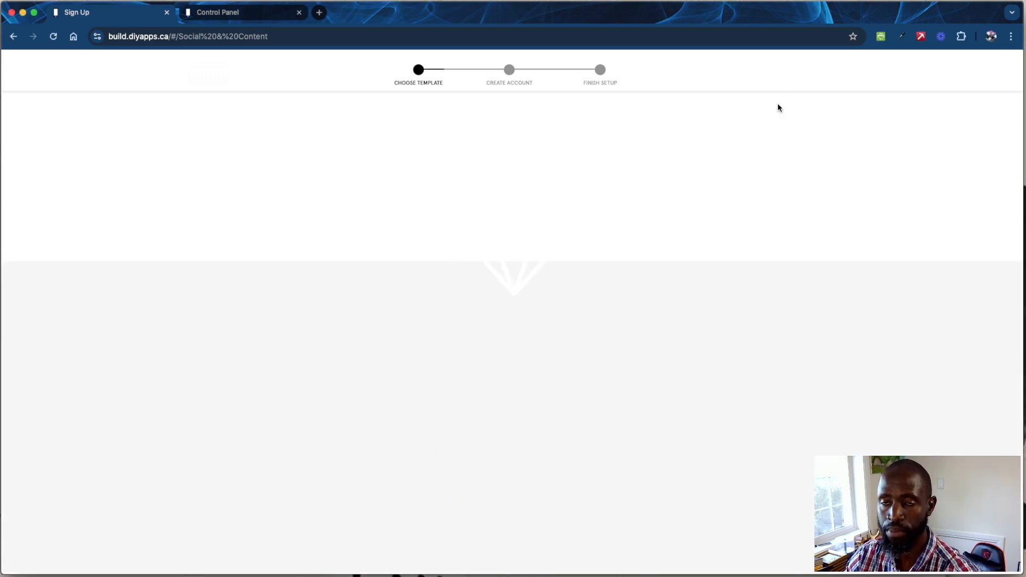
# Step: Review the account creation form's fields, including app name, industry, first name, email and password
pyautogui.click(536, 248)
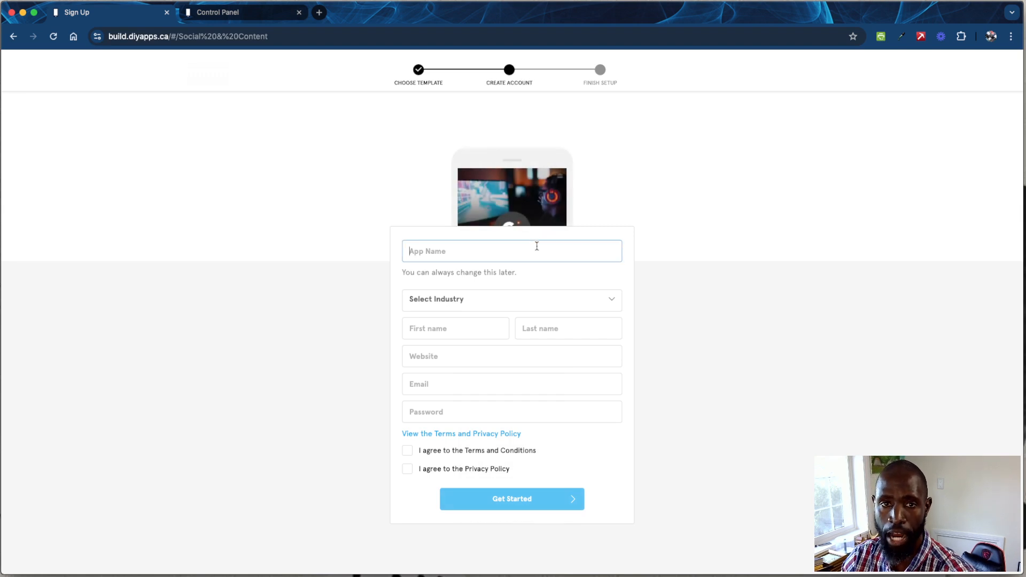
pyautogui.click(479, 303)
pyautogui.click(417, 360)
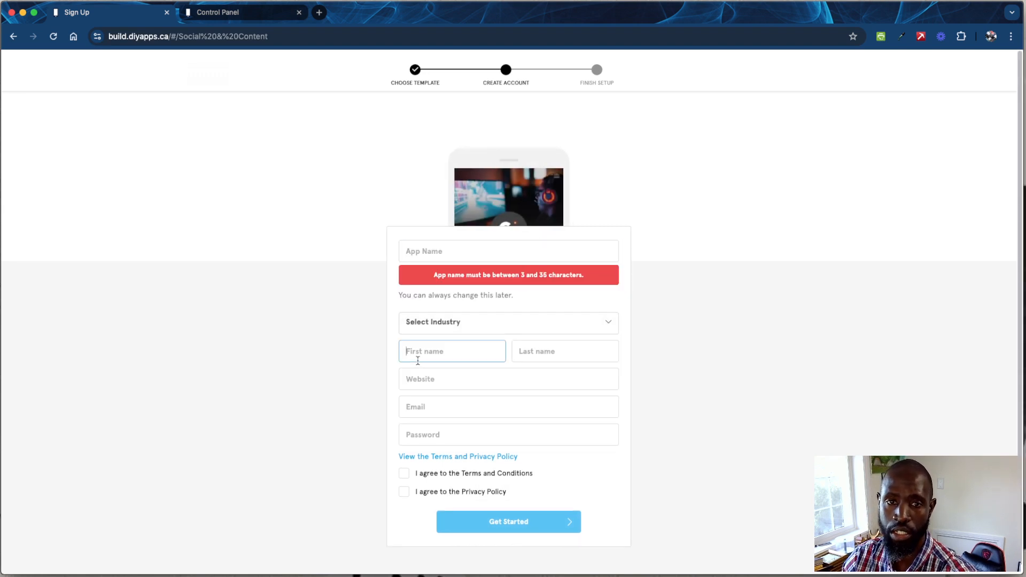
pyautogui.click(428, 405)
pyautogui.click(427, 431)
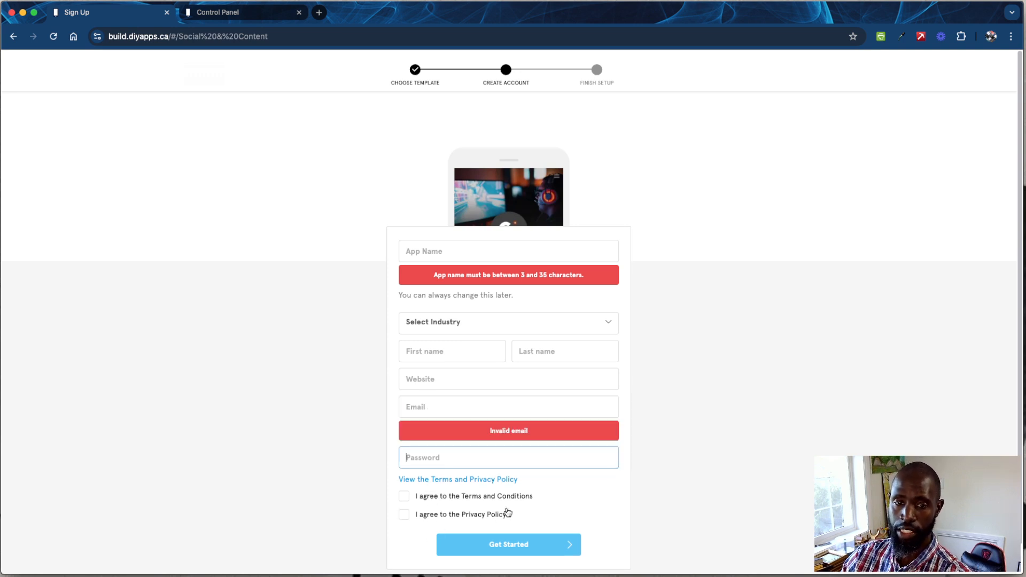
pyautogui.click(514, 548)
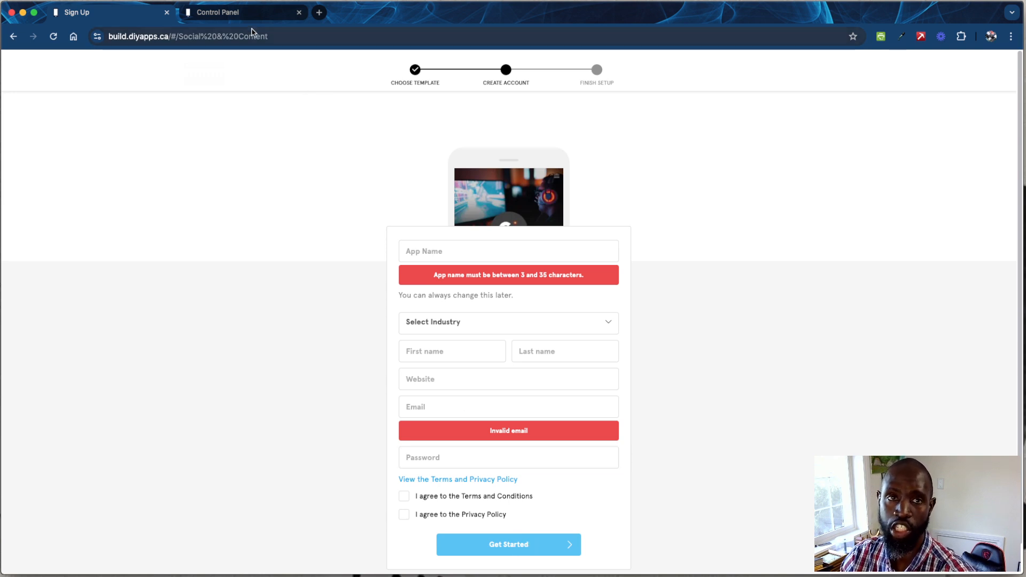
# Step: Switch to the already created app's Control Panel and open its dashboard
pyautogui.click(251, 14)
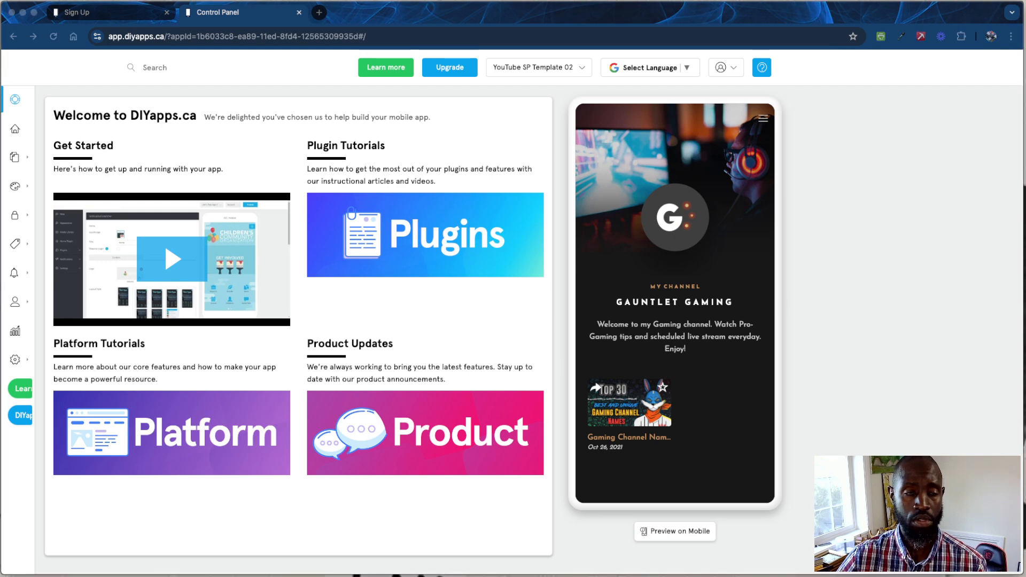
pyautogui.click(20, 102)
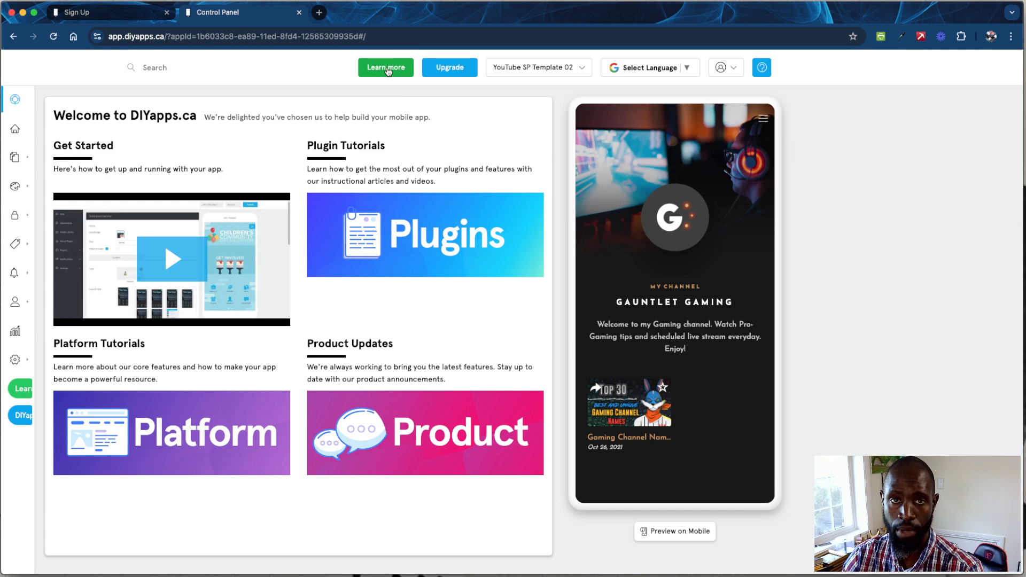
pyautogui.moveTo(37, 390)
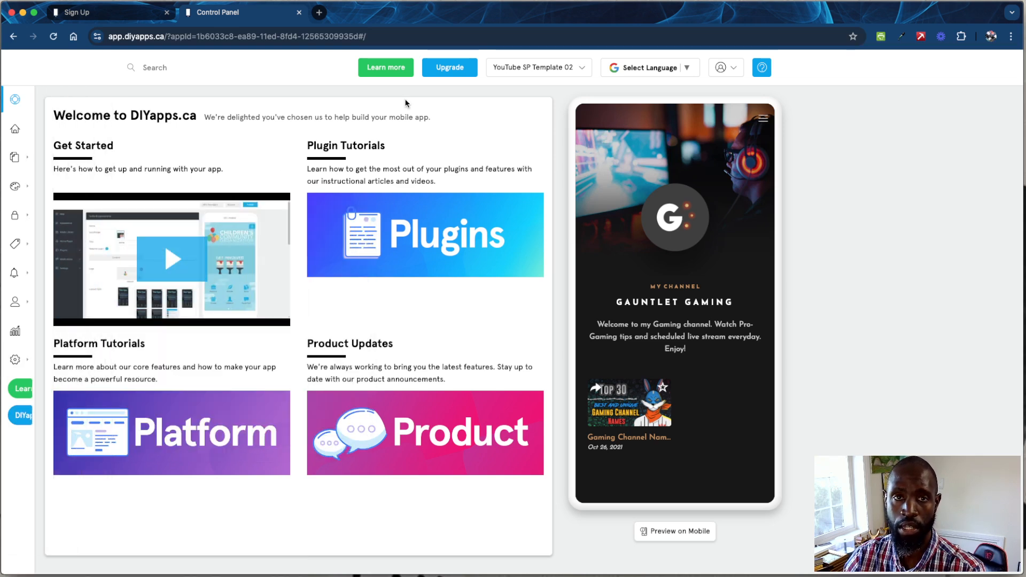
# Step: Look through the Knowledge Base's tutorial and publishing collections, and return to the Control Panel
pyautogui.click(388, 79)
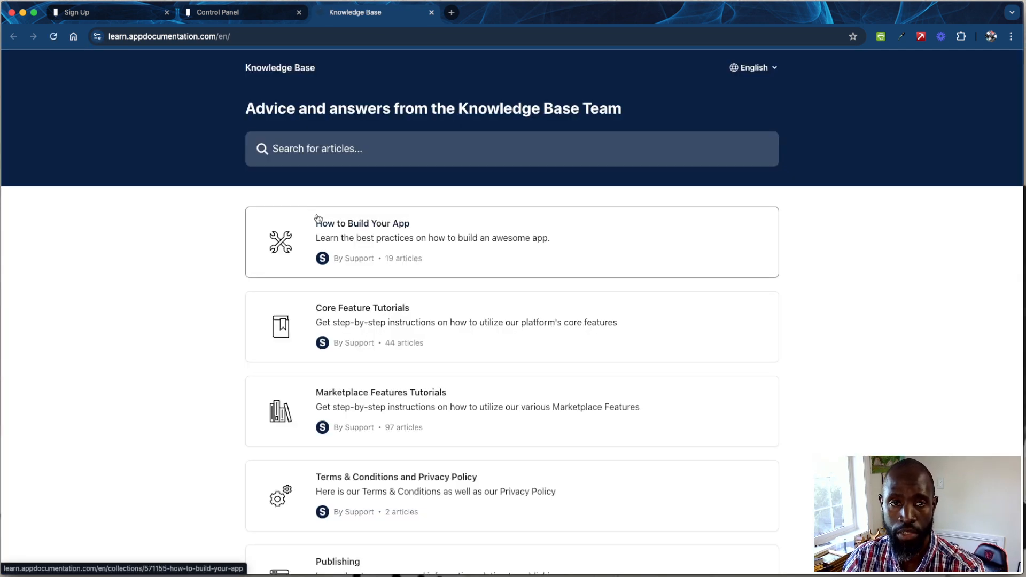
pyautogui.scroll(-3, 379, 391)
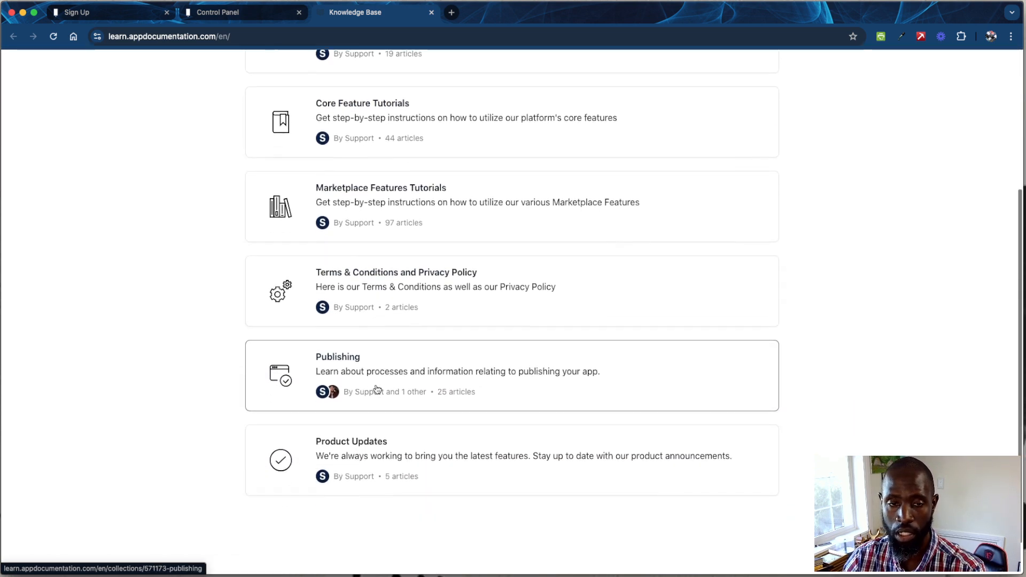
pyautogui.scroll(5, 376, 389)
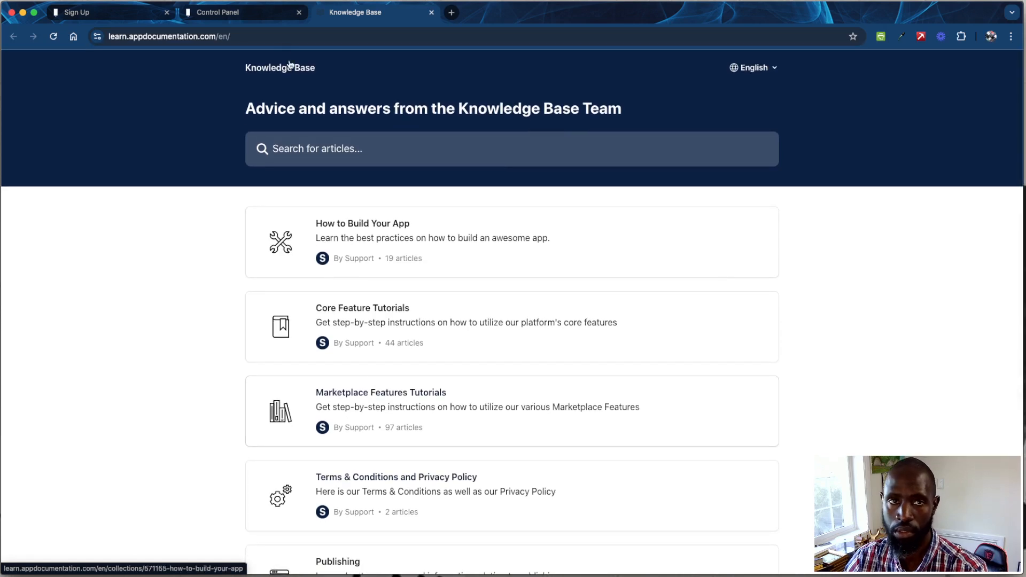
pyautogui.click(229, 12)
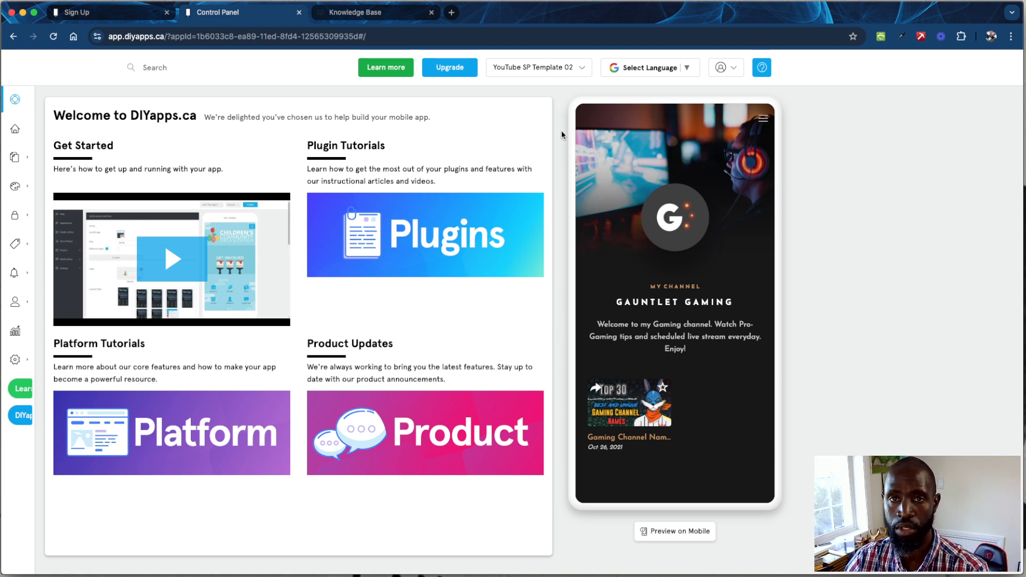
# Step: View the QR code and Text to Phone options for previewing the app on mobile, and the list of available languages
pyautogui.click(669, 532)
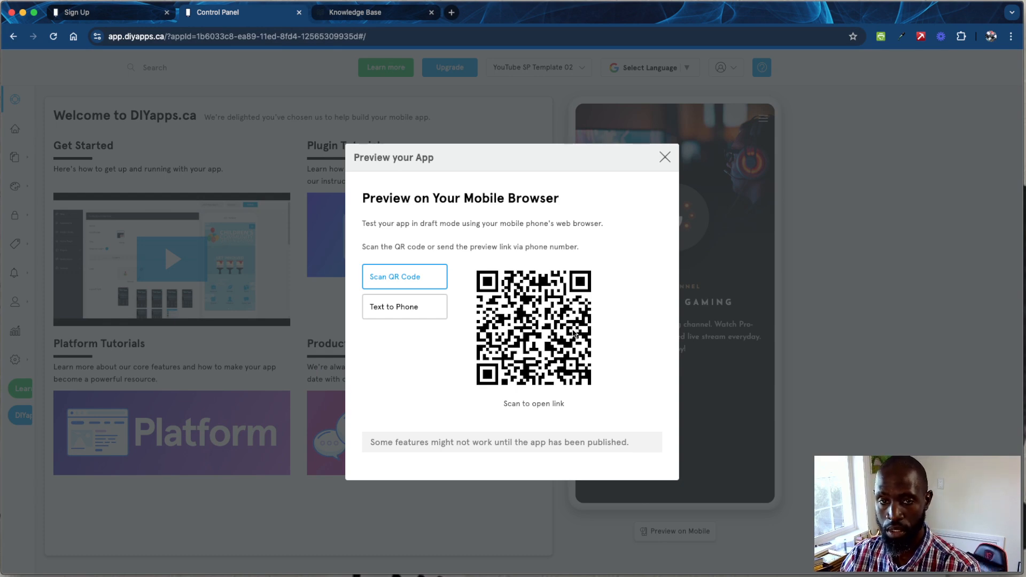
pyautogui.click(400, 308)
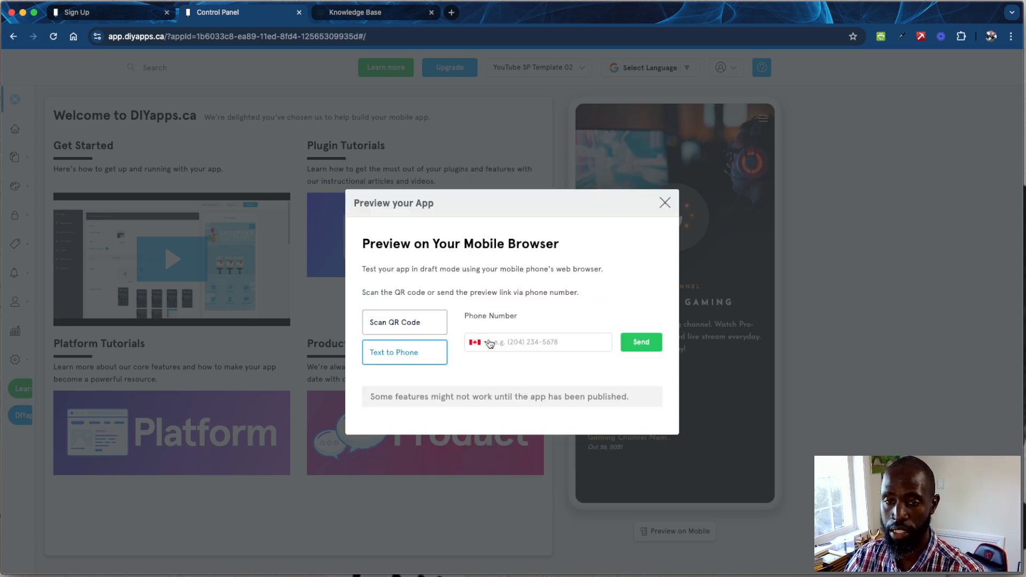
pyautogui.click(545, 346)
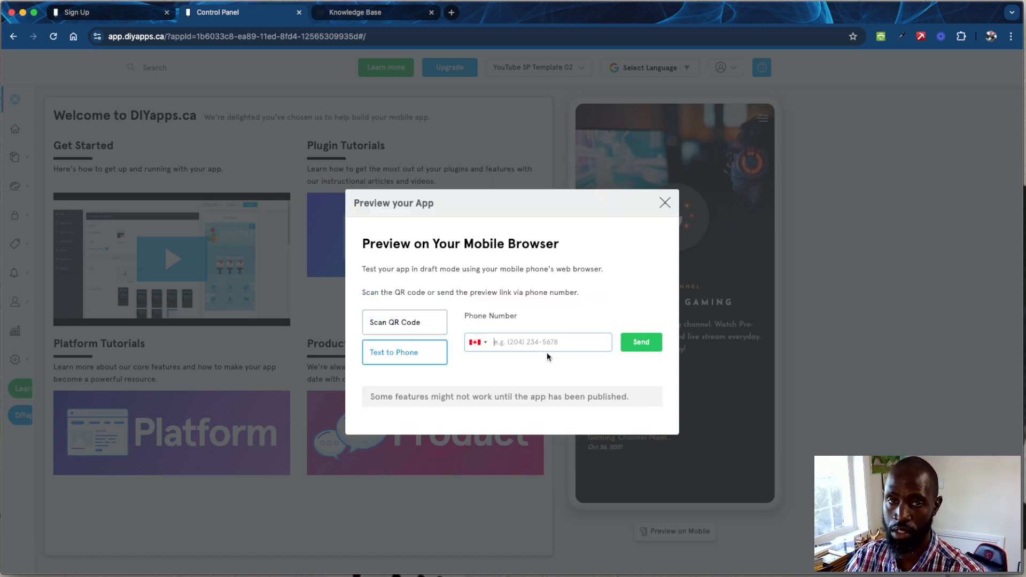
pyautogui.click(664, 203)
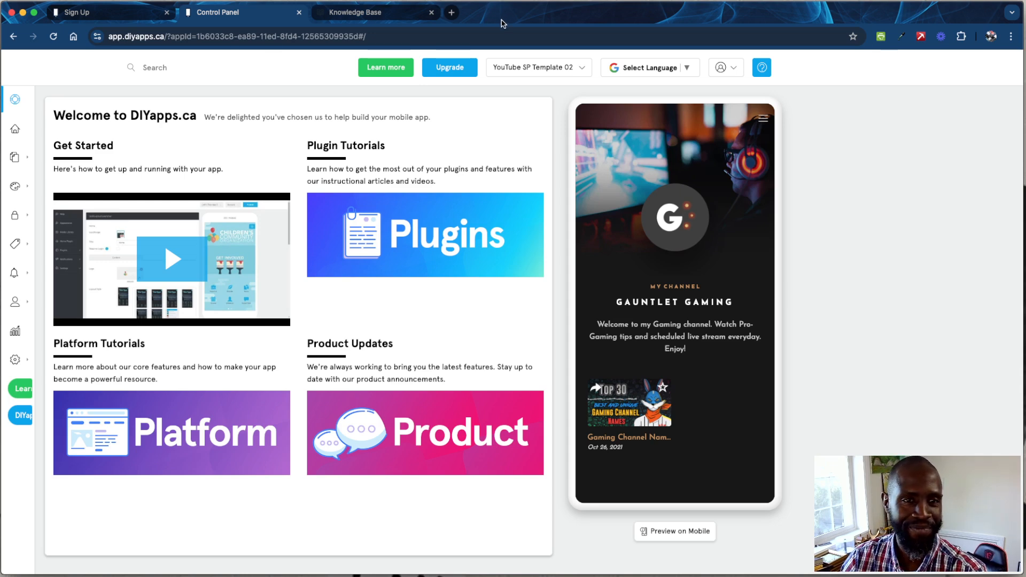
pyautogui.click(646, 69)
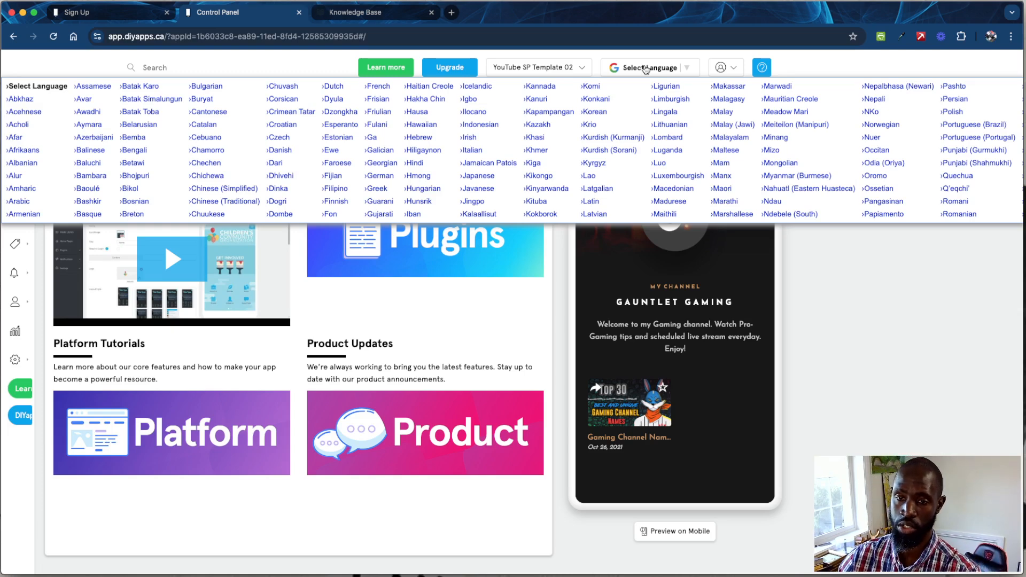
pyautogui.click(297, 496)
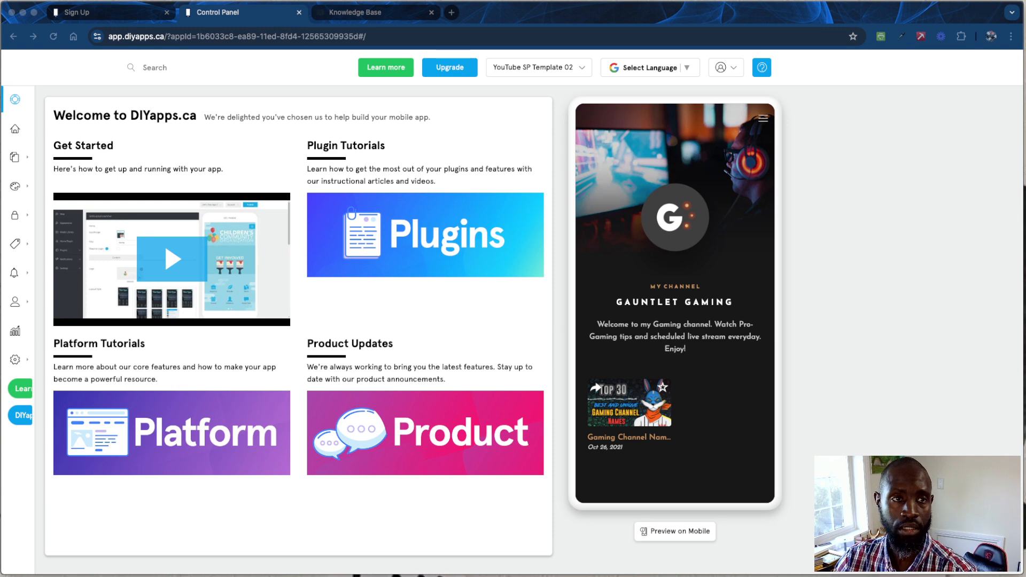
# Step: Open the Home Screen's YouTube content settings and refresh the video thumbnails
pyautogui.click(21, 101)
pyautogui.moveTo(20, 102)
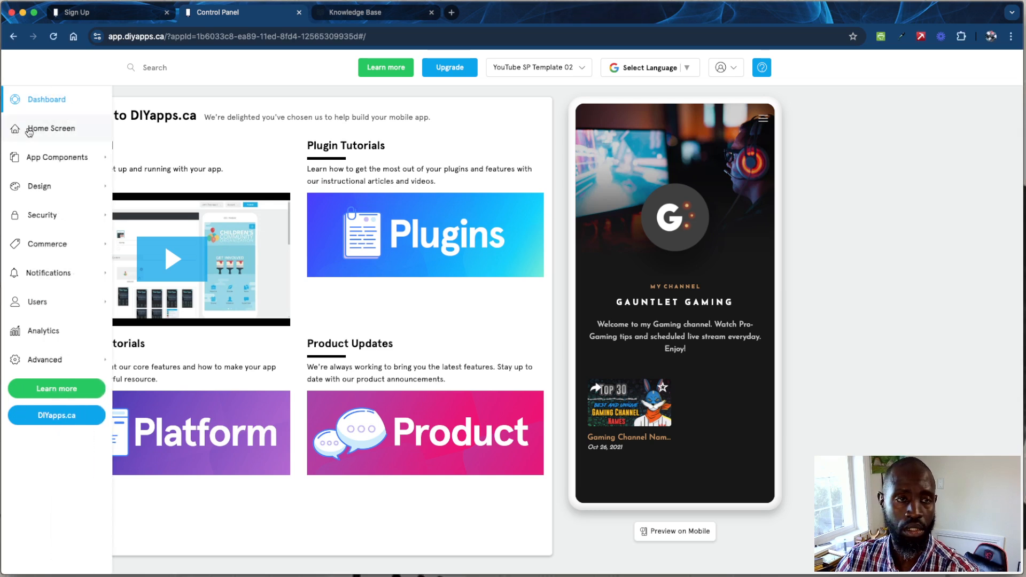
pyautogui.click(32, 130)
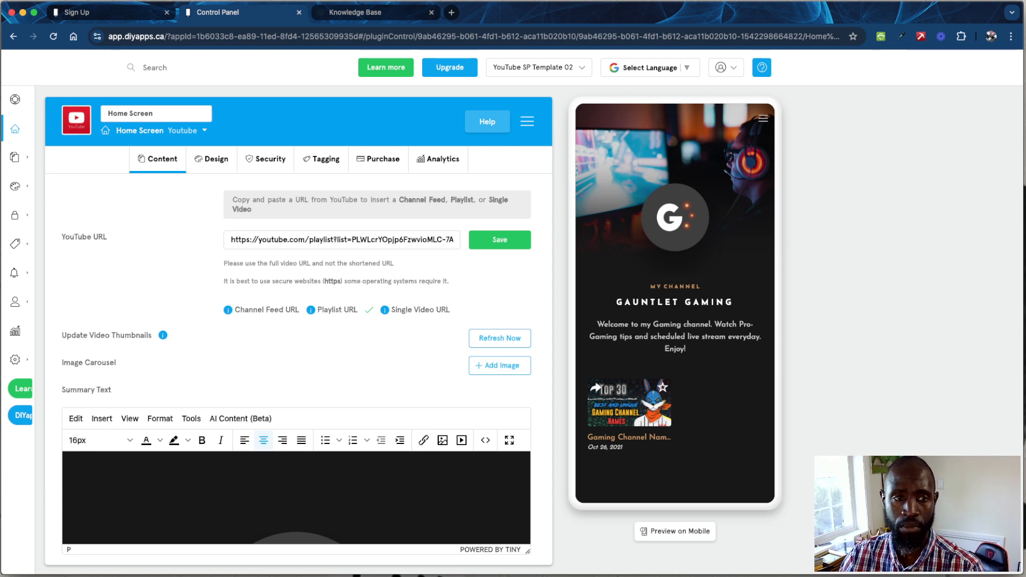
pyautogui.press('super+Tab')
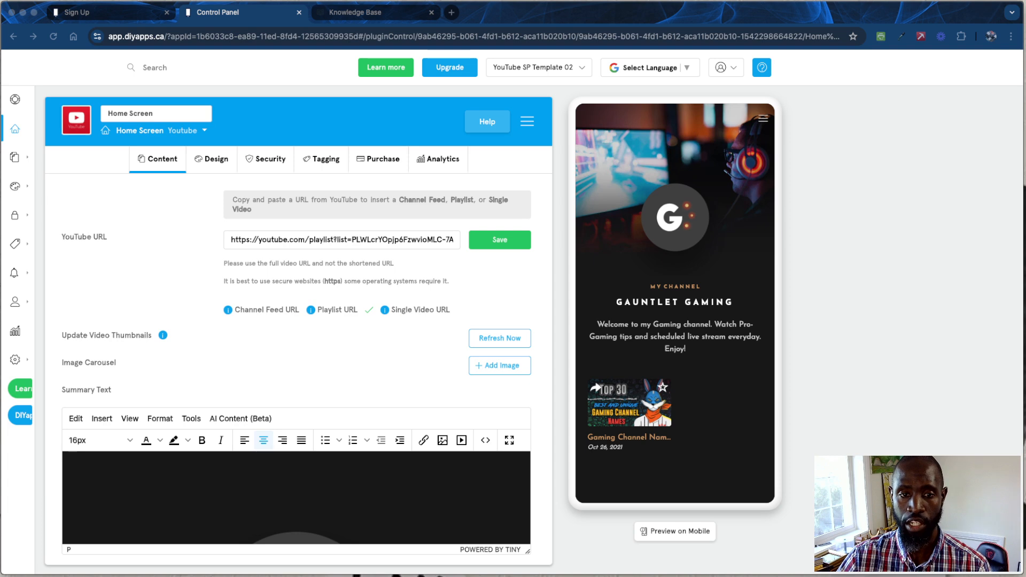
pyautogui.scroll(-1, 308, 332)
pyautogui.scroll(1, 367, 351)
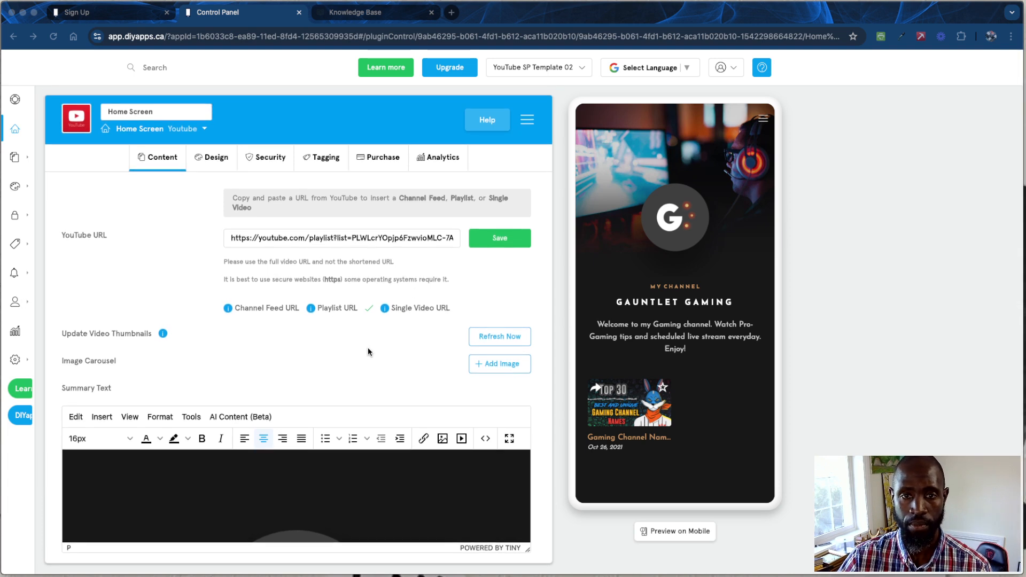
pyautogui.click(493, 341)
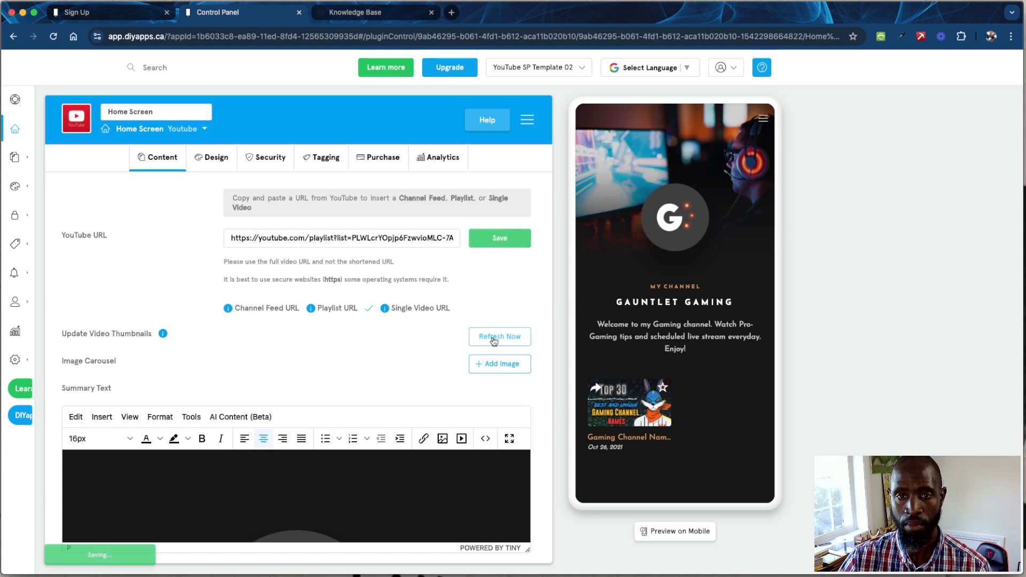
# Step: Add the line "DIYapps Rocks!!!!!" above the logo in the Home Screen's Summary Text
pyautogui.click(334, 481)
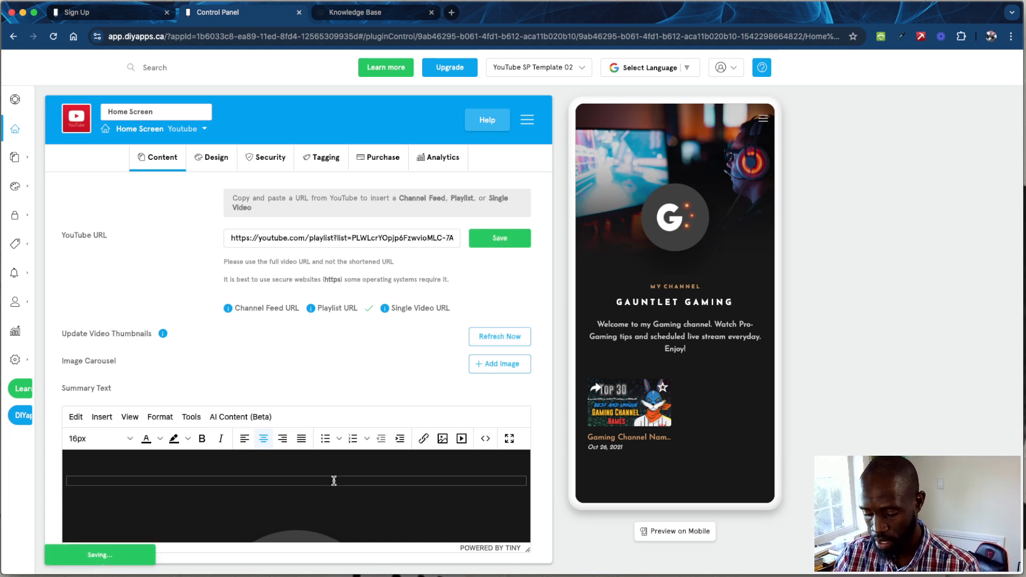
pyautogui.write('DIYA')
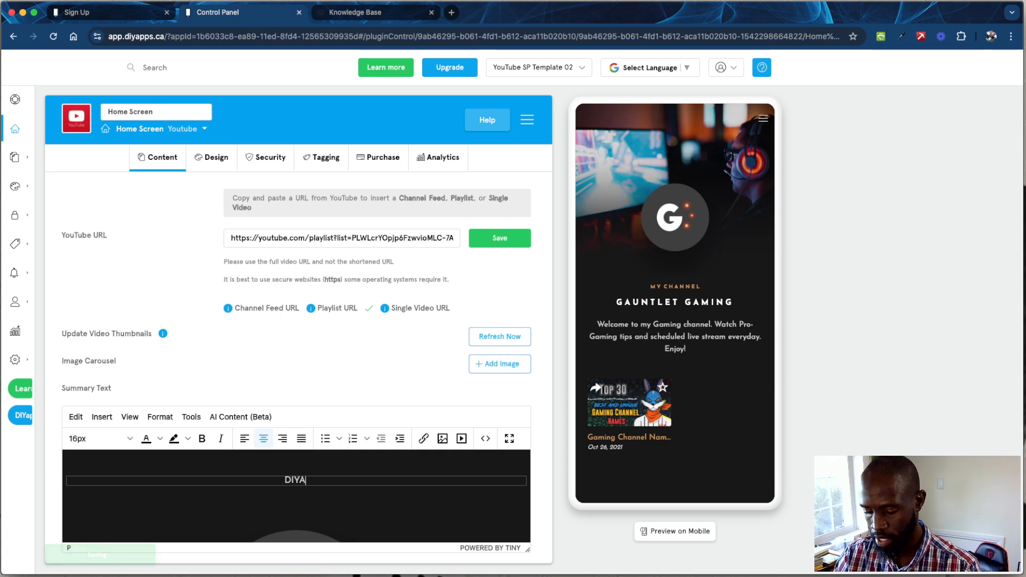
pyautogui.press('BackSpace')
pyautogui.write('apps R')
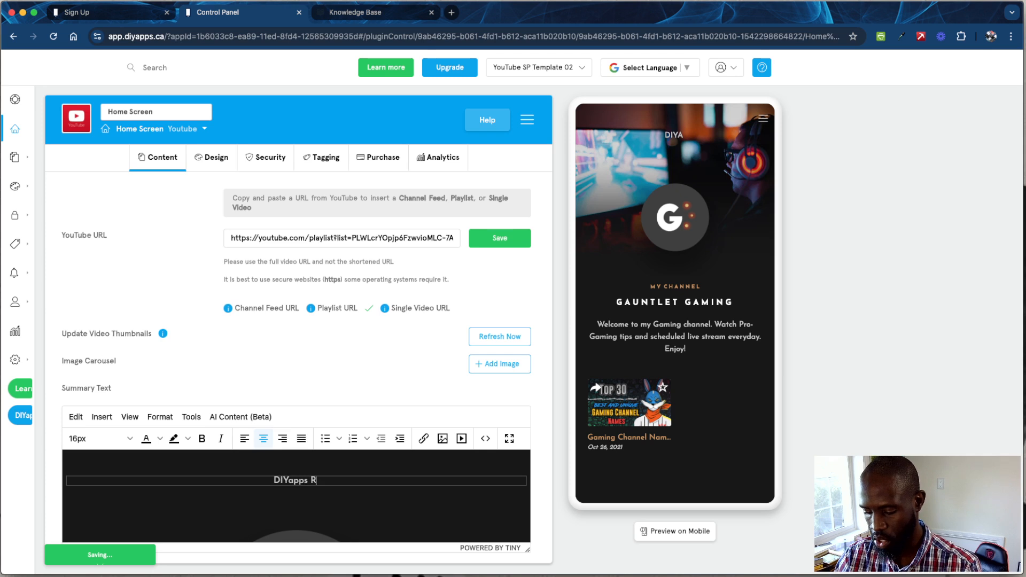
pyautogui.write('ocks')
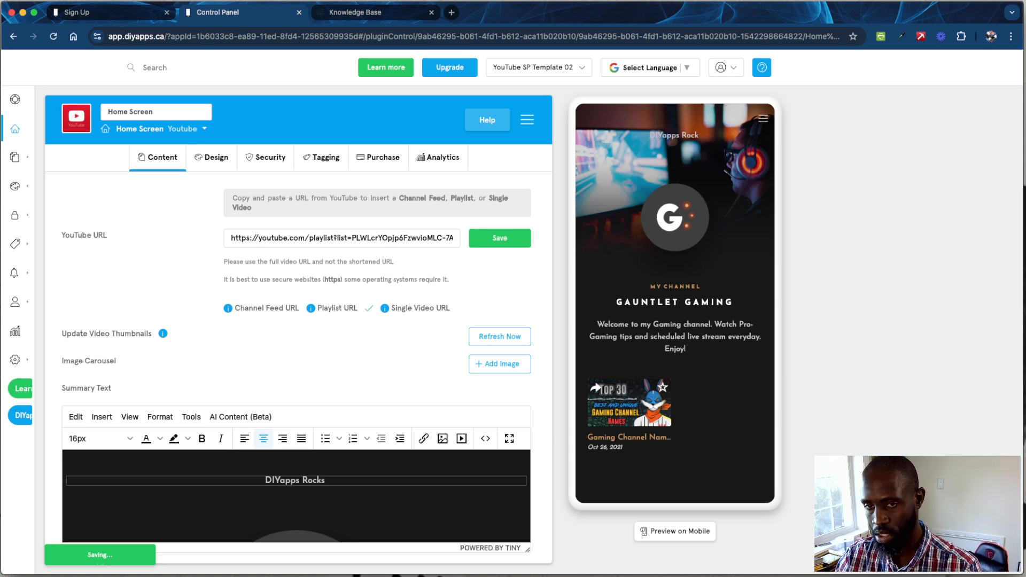
pyautogui.write('!!!!!')
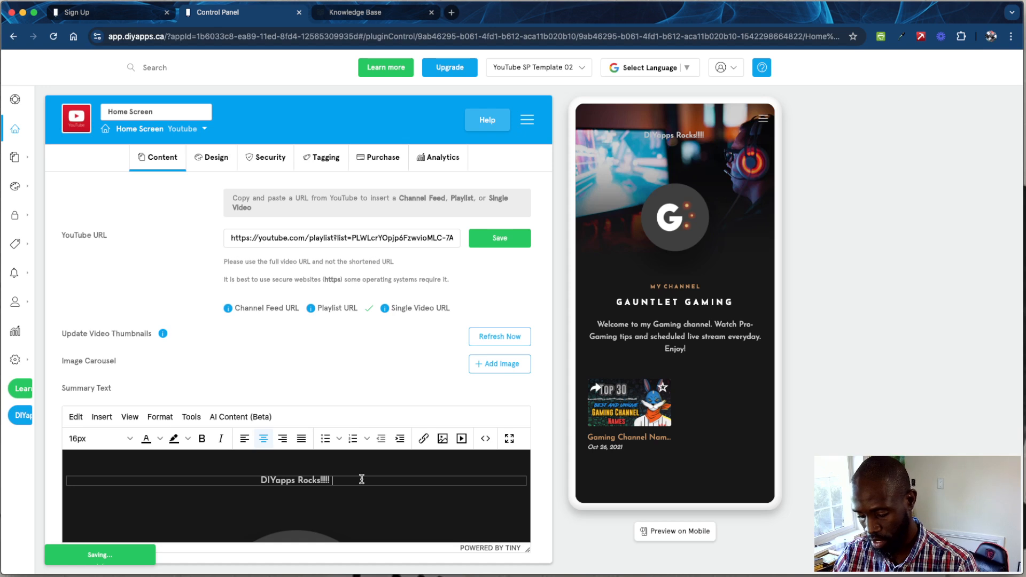
# Step: Delete the added line from the Summary Text and undo the recent edits back to the original text
pyautogui.moveTo(362, 479); pyautogui.dragTo(245, 477)
pyautogui.press('BackSpace')
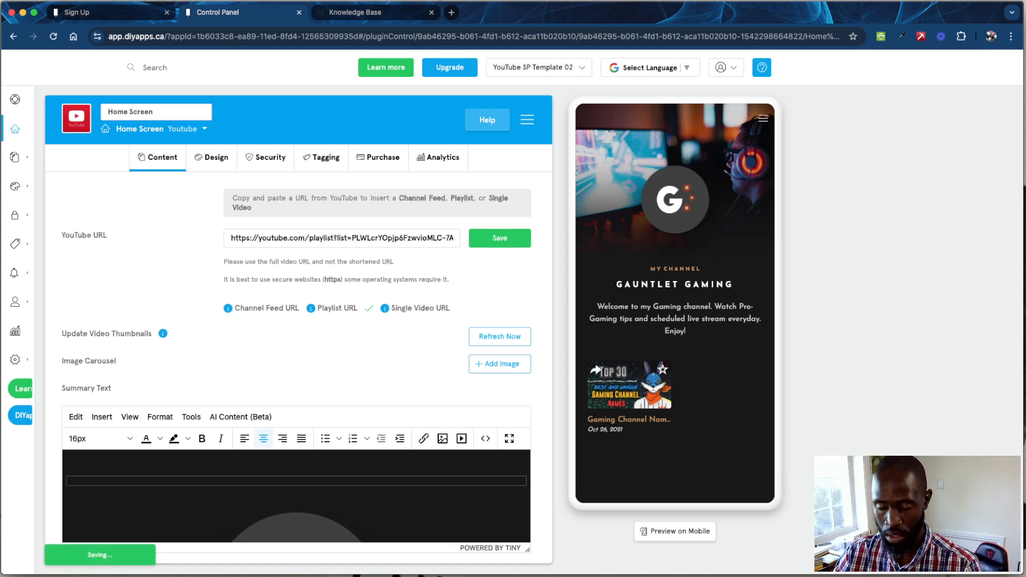
pyautogui.press('super+z')
pyautogui.press('super+z')
pyautogui.press('super+z')
pyautogui.press('super+z')
pyautogui.press('super+z')
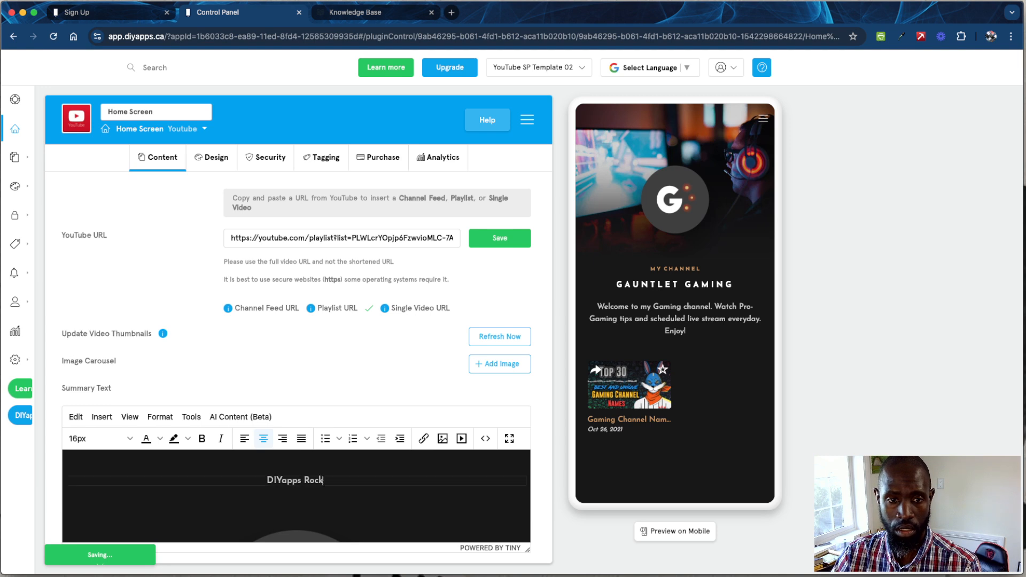
pyautogui.press('super+z')
pyautogui.press('super+z')
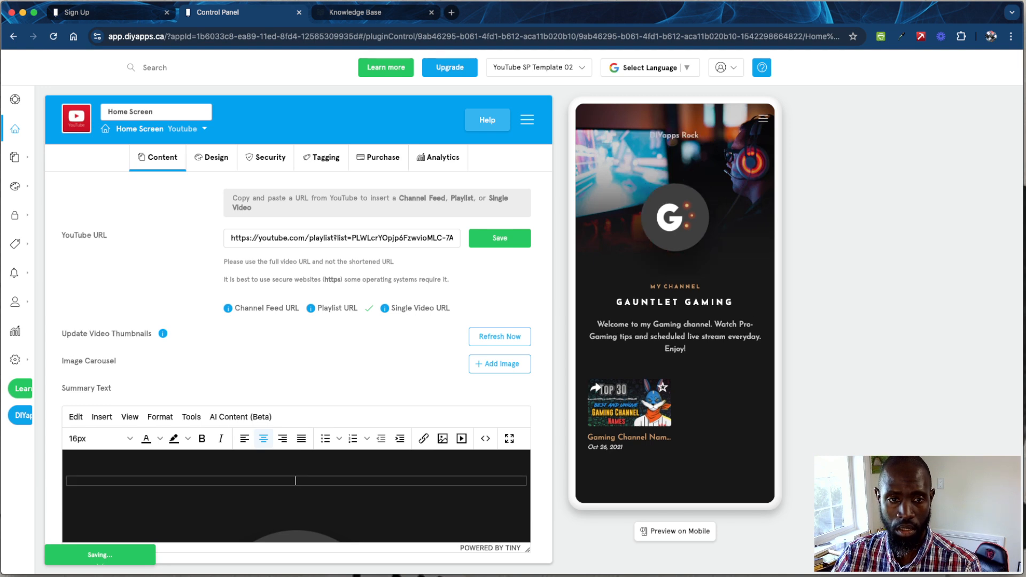
# Step: Add the line "DIYapps Rocks!!!!!" below the welcome sentence in the Home Screen's Summary Text, directly under the paragraph
pyautogui.scroll(-3, 322, 498)
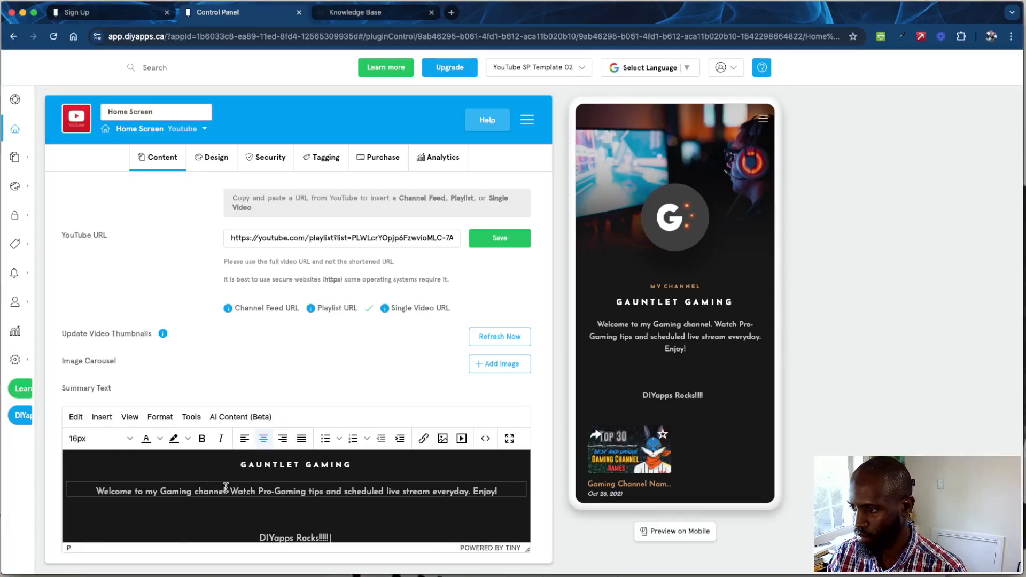
pyautogui.scroll(-1, 200, 487)
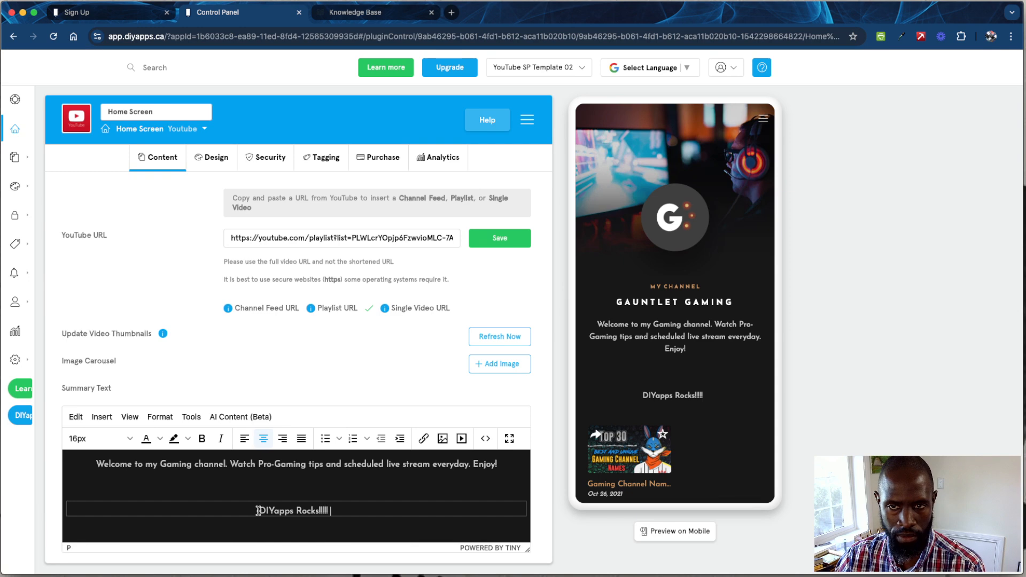
pyautogui.scroll(1, 257, 539)
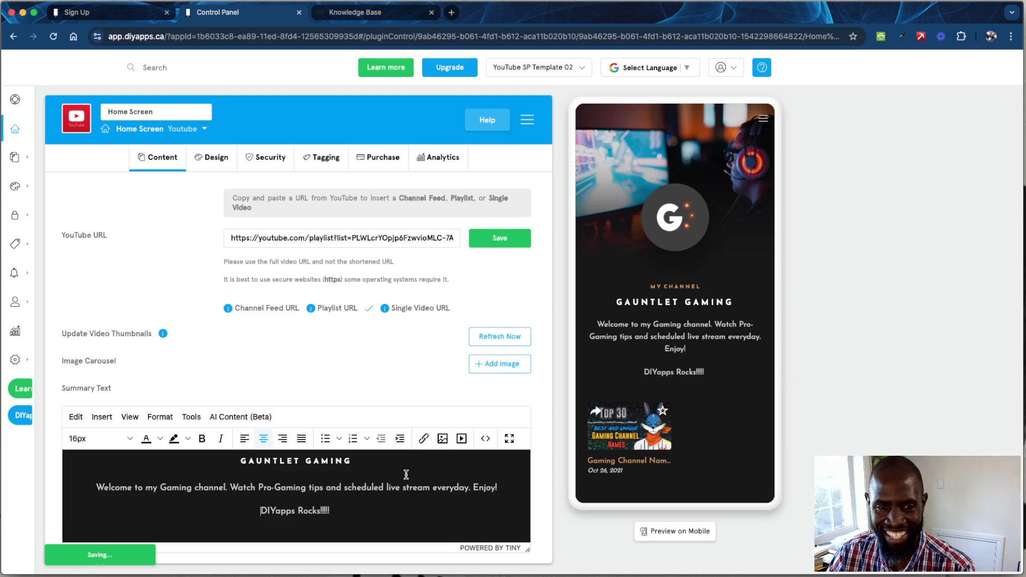
# Step: Undo the added "DIYapps Rocks!!!!!" line to restore the original Summary Text
pyautogui.click(379, 510)
pyautogui.press('super+z')
pyautogui.press('super+z')
pyautogui.press('super+z')
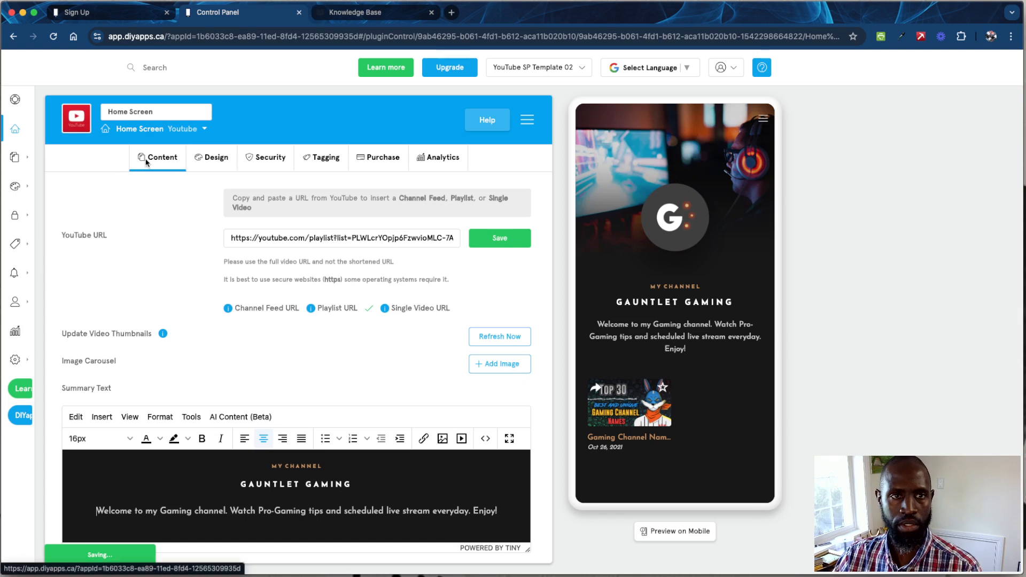
# Step: Open the YouTube Plugin Tutorial help article from the Home Screen's content settings, skim it and close it
pyautogui.click(156, 170)
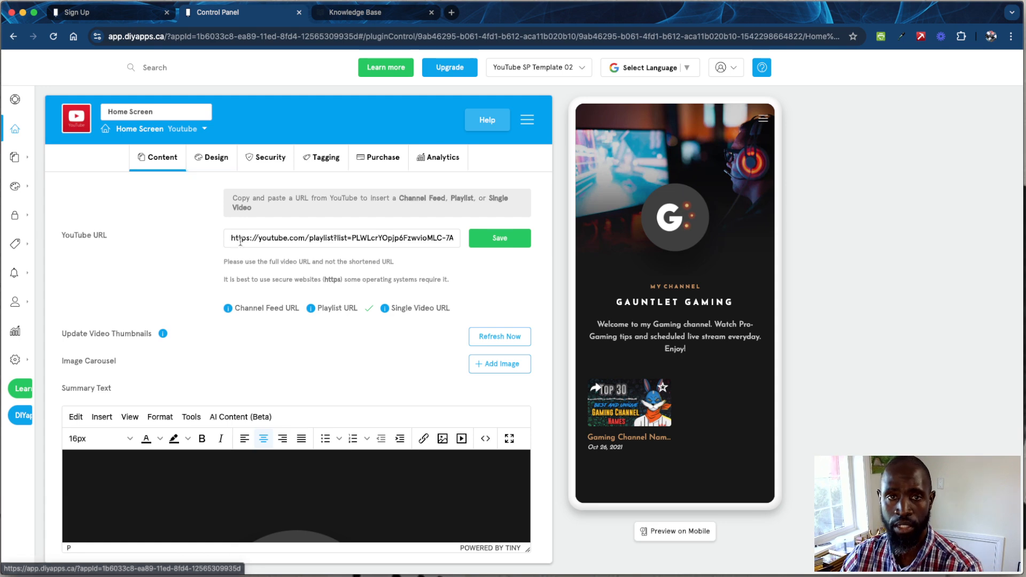
pyautogui.click(482, 126)
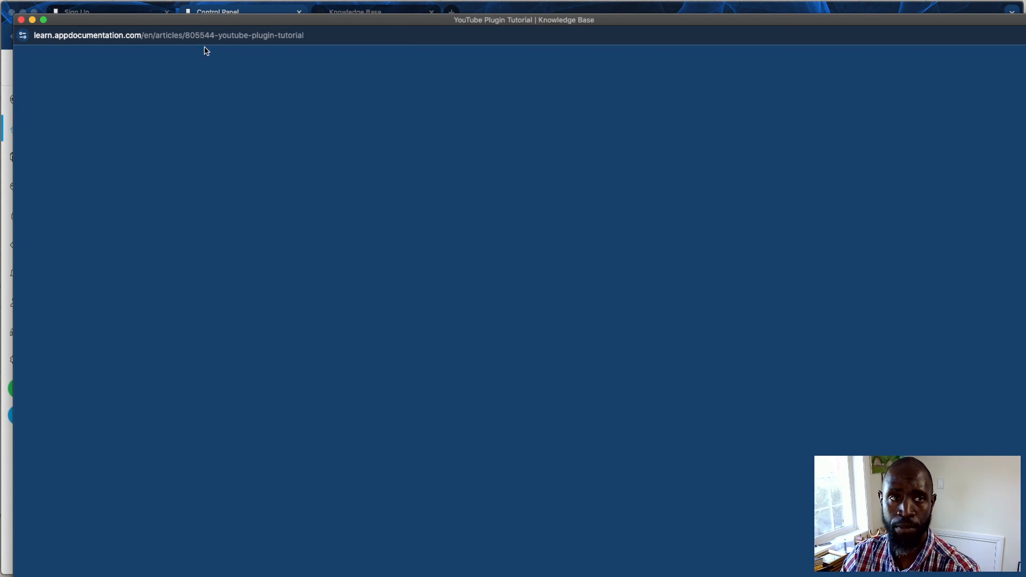
pyautogui.scroll(-20, 343, 249)
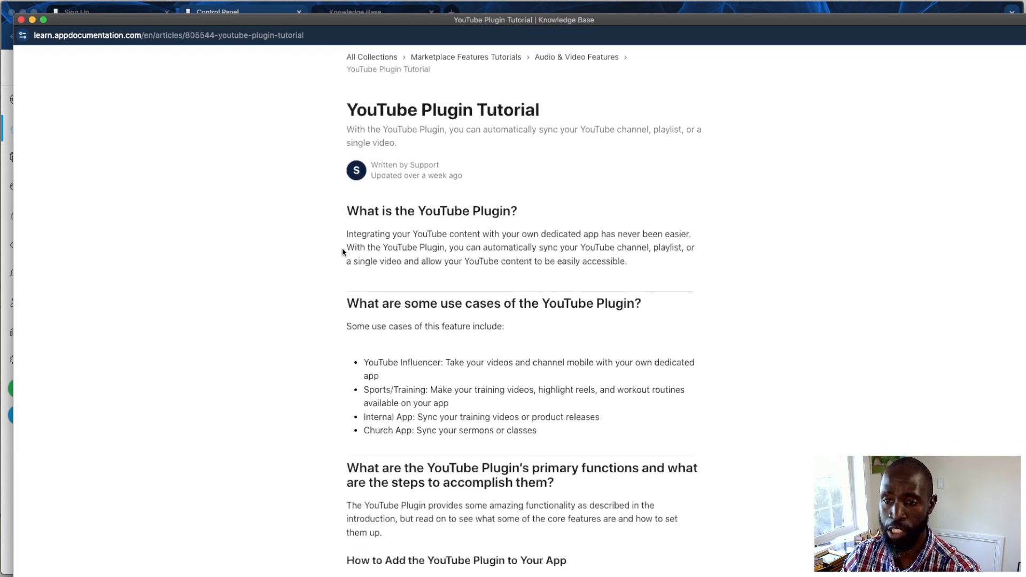
pyautogui.scroll(-20, 343, 250)
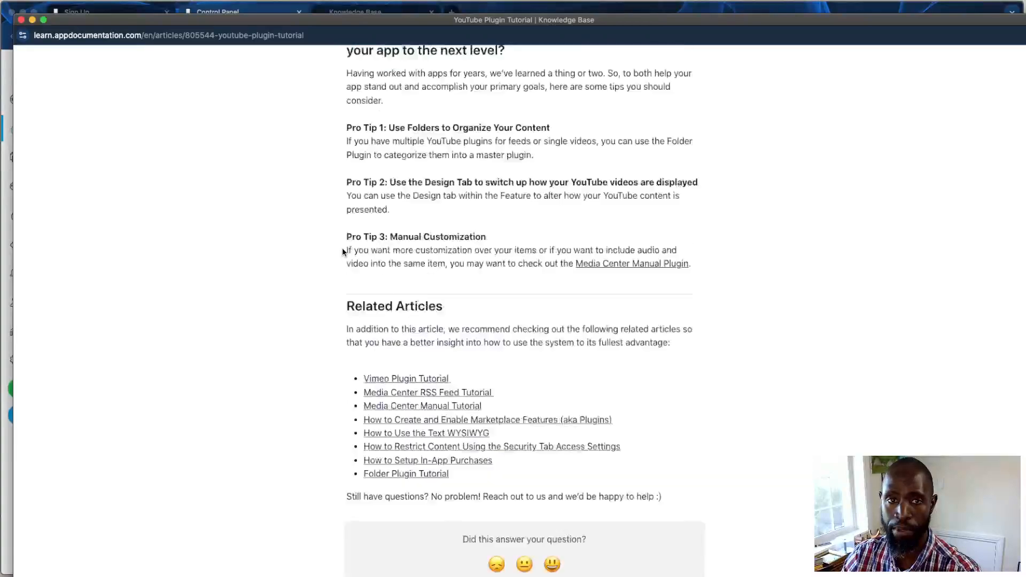
pyautogui.scroll(20, 342, 248)
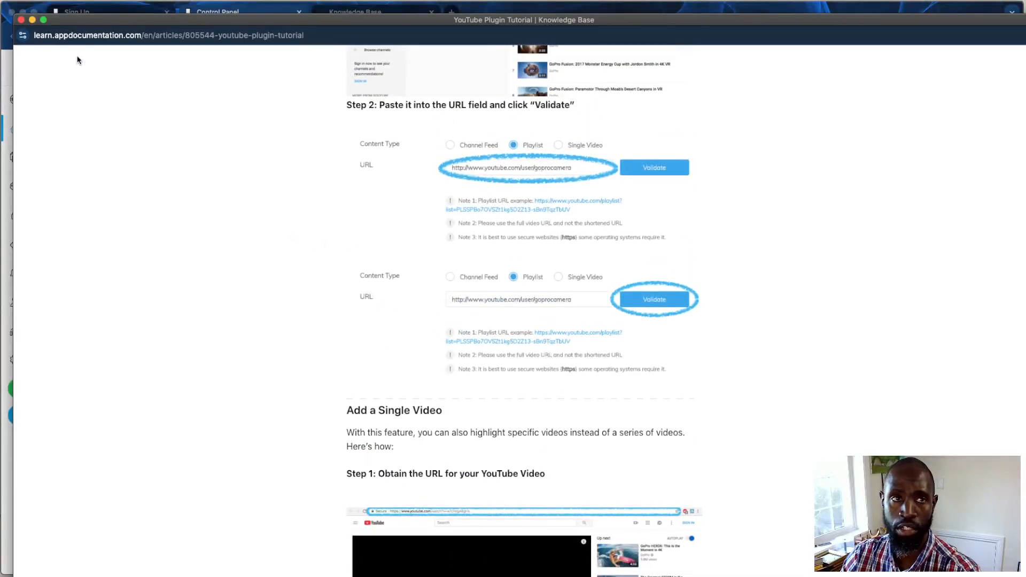
pyautogui.click(22, 20)
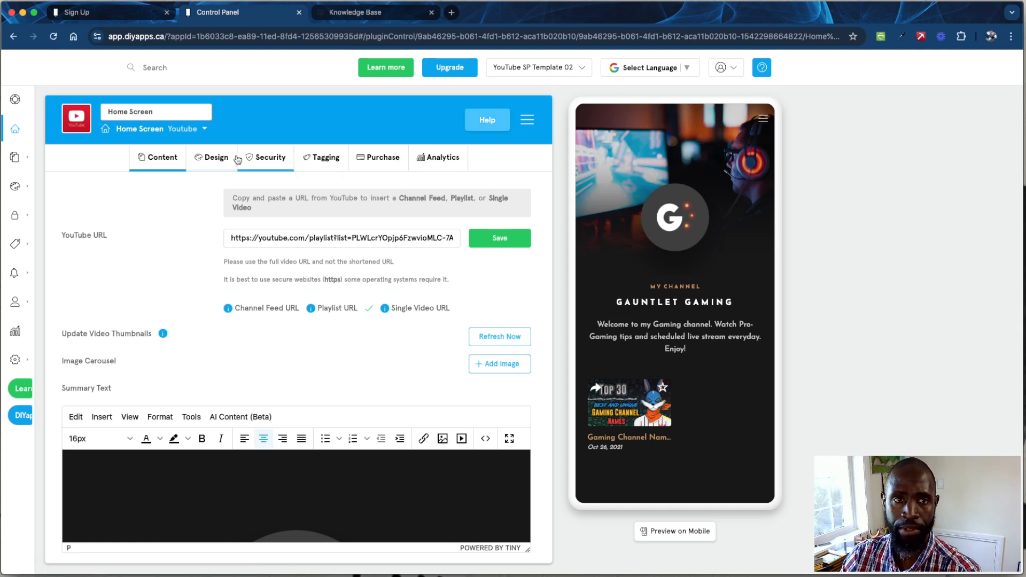
# Step: Try the alternative Item List Layouts in the Home Screen's design settings and apply the fourth one, with square thumbnails
pyautogui.click(211, 158)
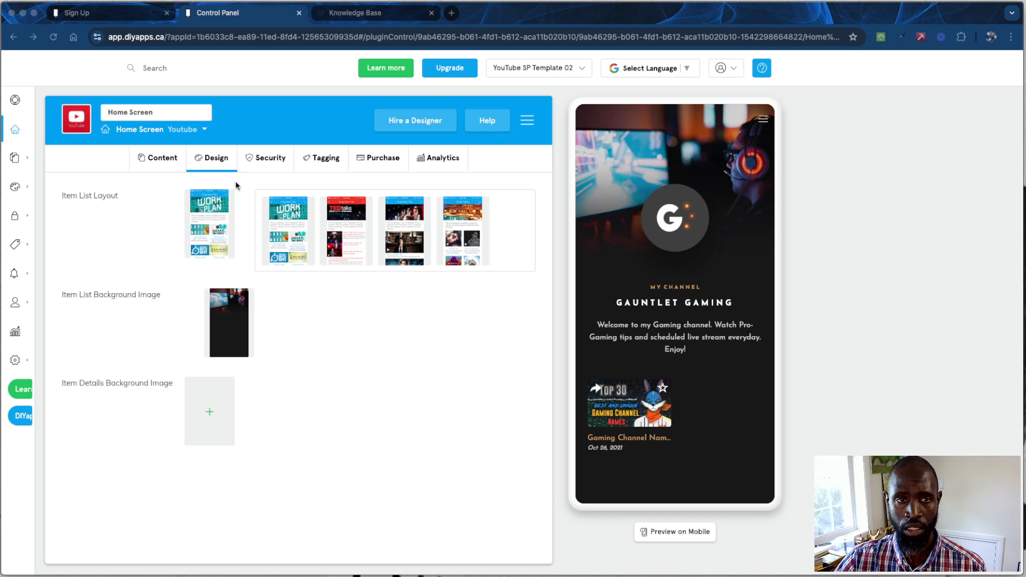
pyautogui.click(409, 247)
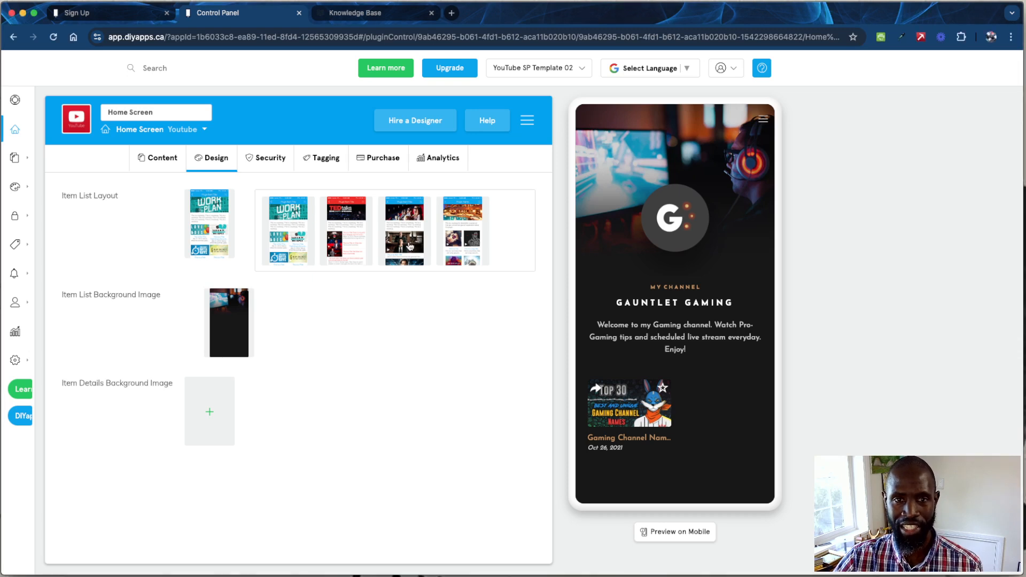
pyautogui.click(467, 250)
pyautogui.click(415, 249)
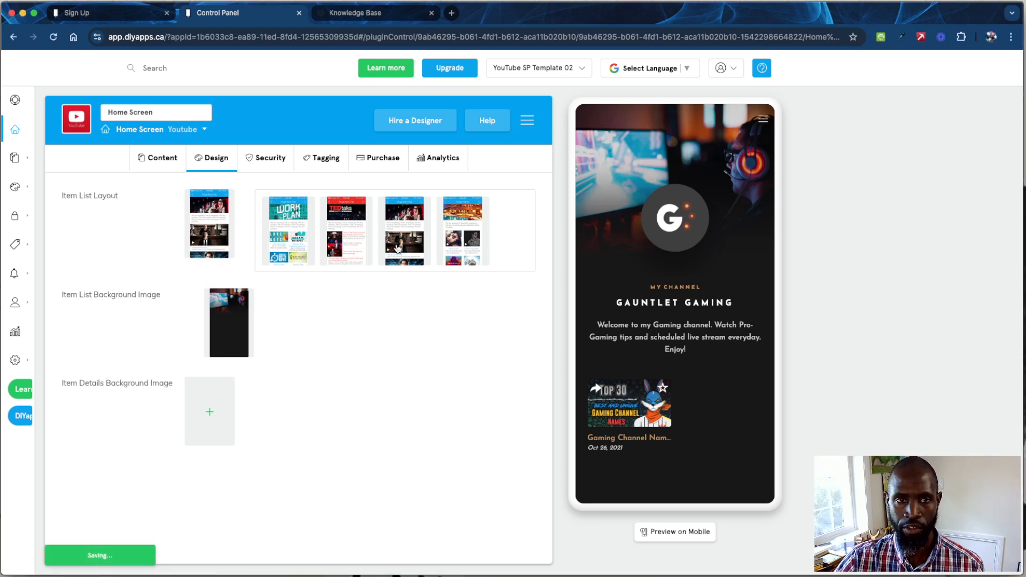
pyautogui.click(358, 247)
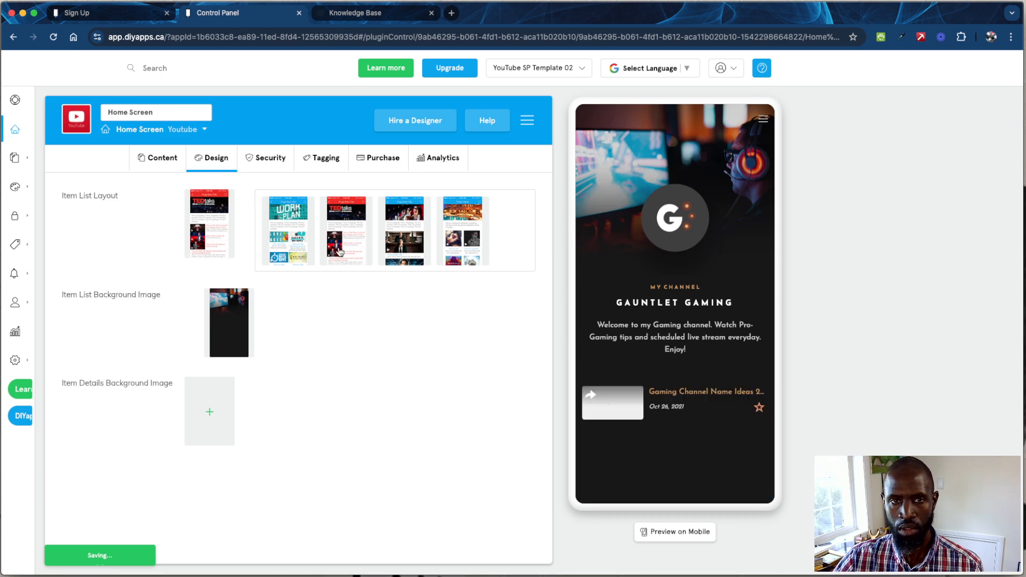
pyautogui.click(297, 237)
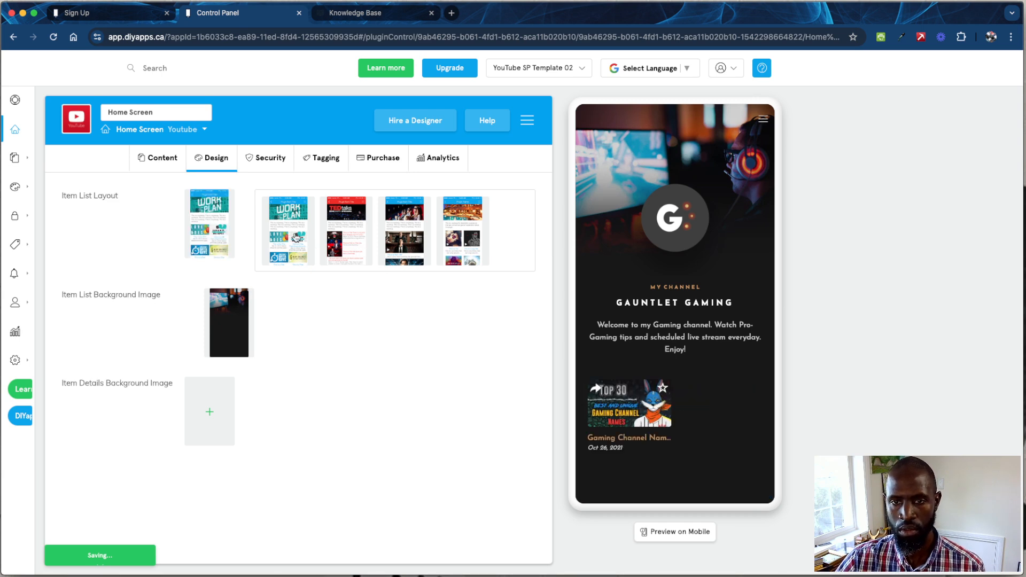
pyautogui.click(473, 253)
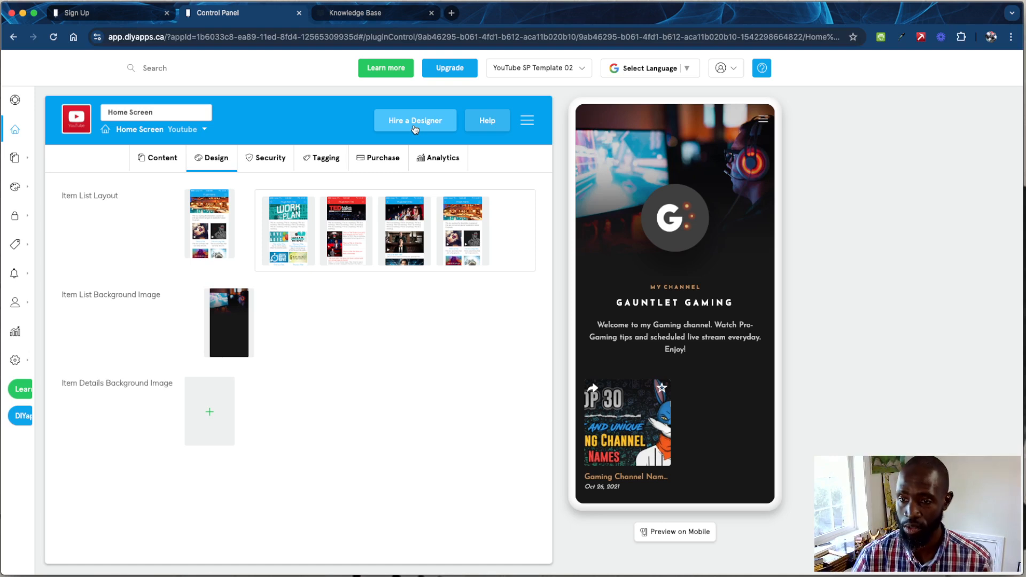
# Step: Review the Home Screen's Security, Tagging, Purchase and Analytics settings
pyautogui.click(266, 157)
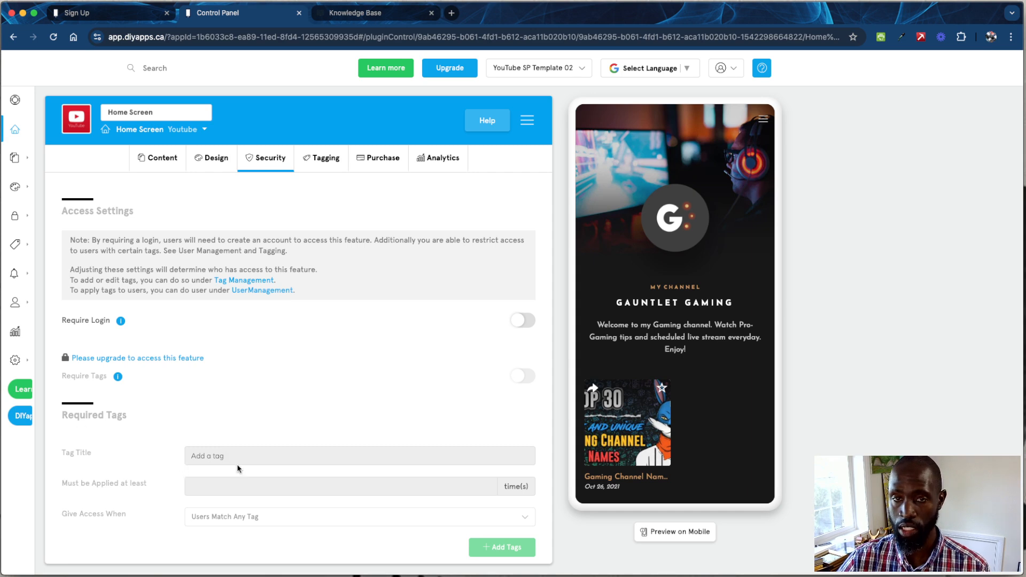
pyautogui.click(309, 156)
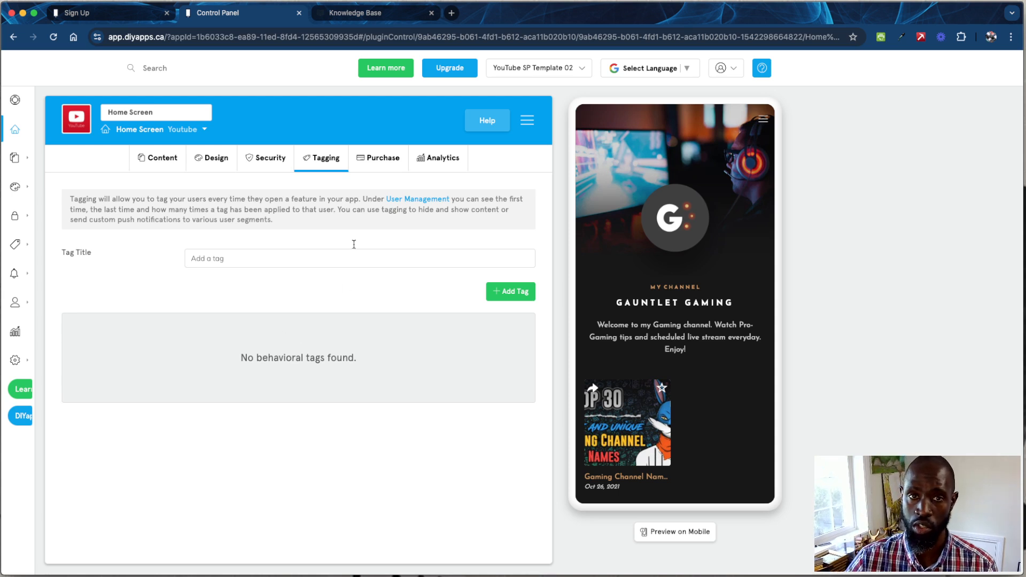
pyautogui.click(368, 162)
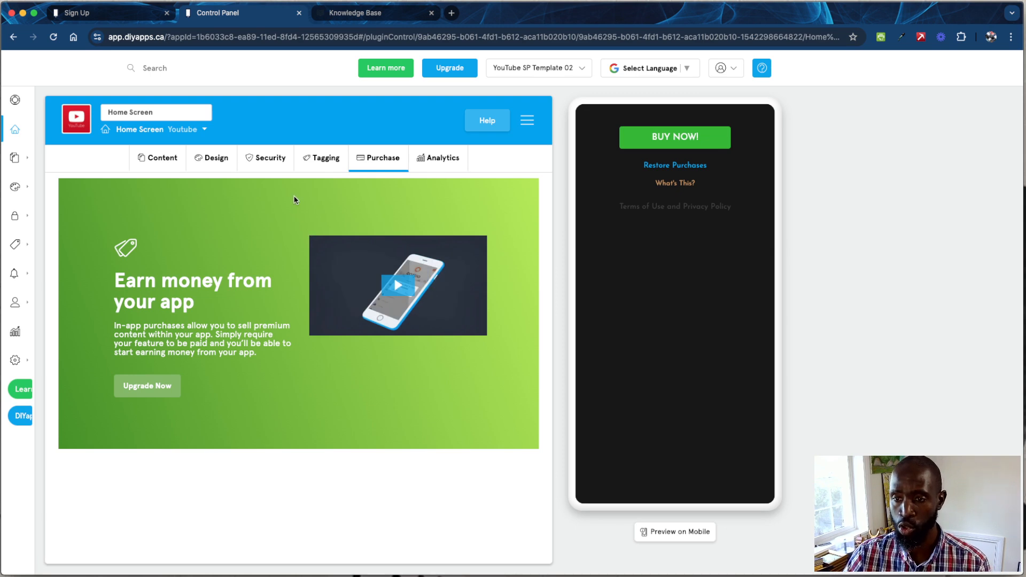
pyautogui.click(442, 158)
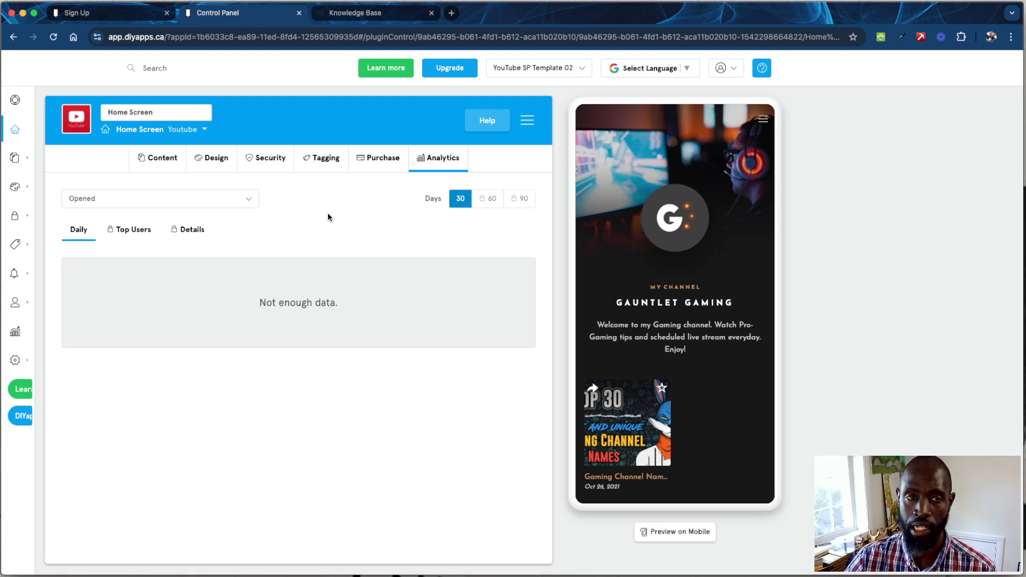
# Step: View the app's My Features list and the Marketplace of features that can be added
pyautogui.moveTo(50, 131)
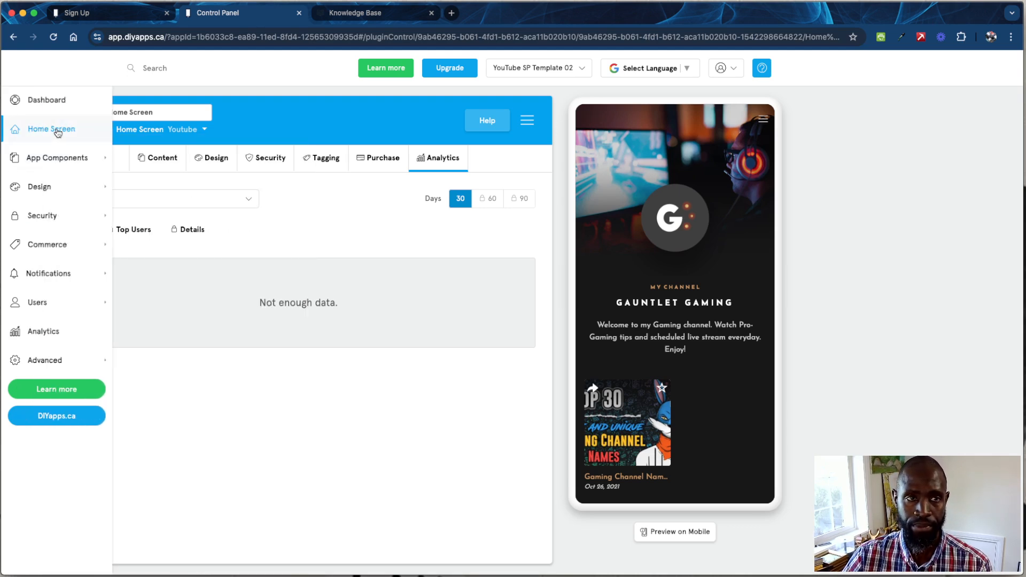
pyautogui.moveTo(62, 160)
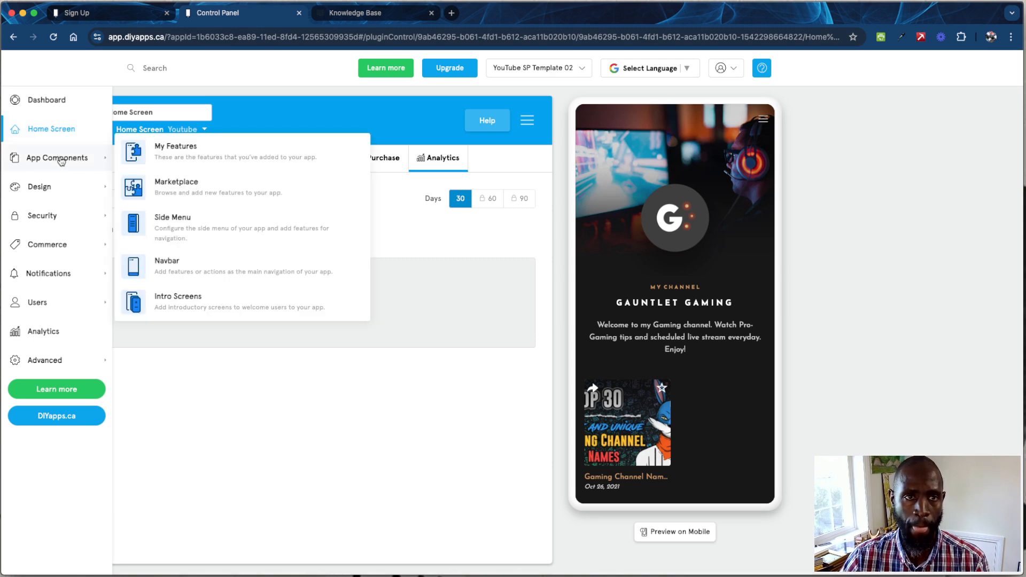
pyautogui.click(177, 157)
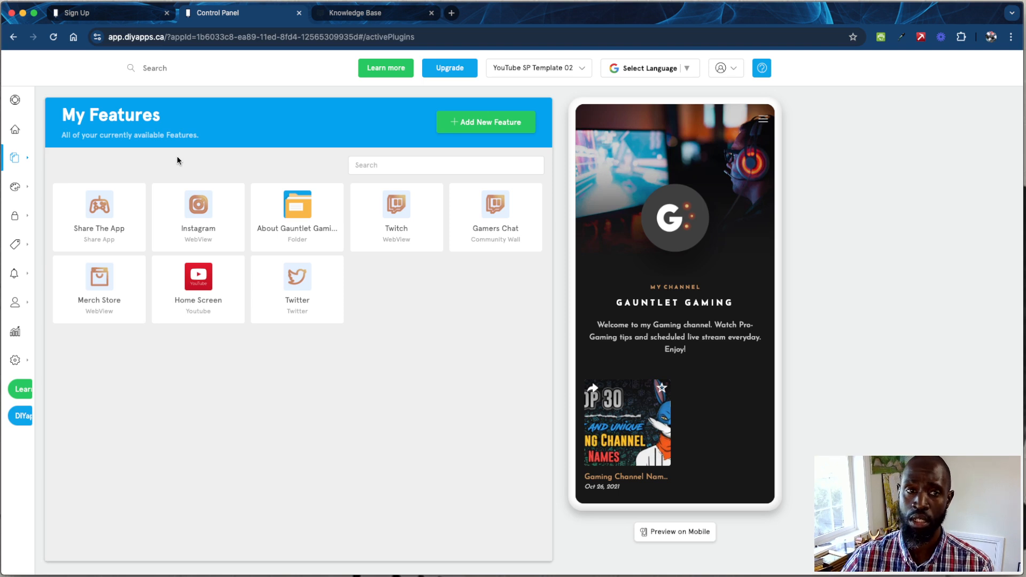
pyautogui.moveTo(23, 140)
pyautogui.moveTo(37, 161)
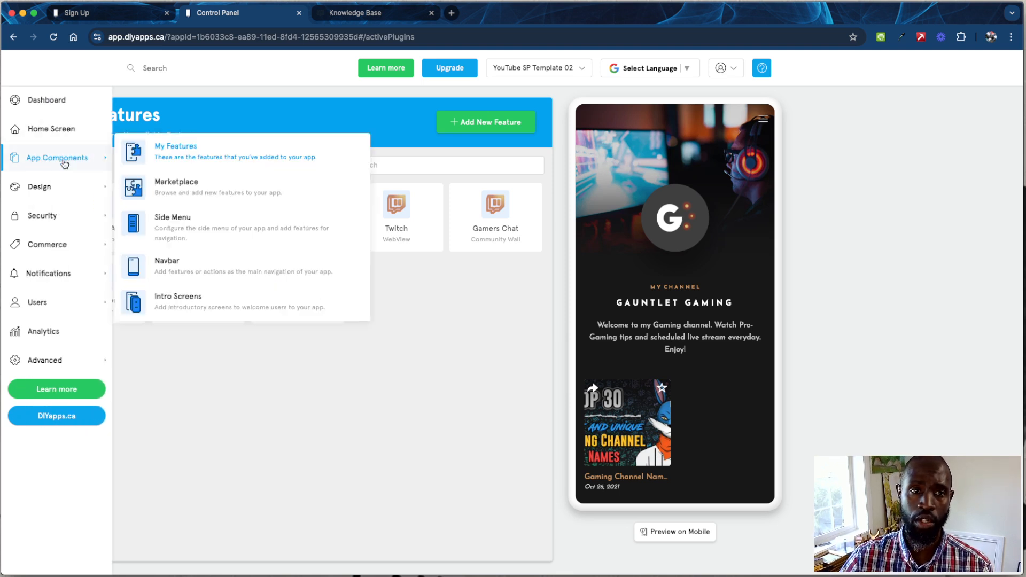
pyautogui.click(139, 178)
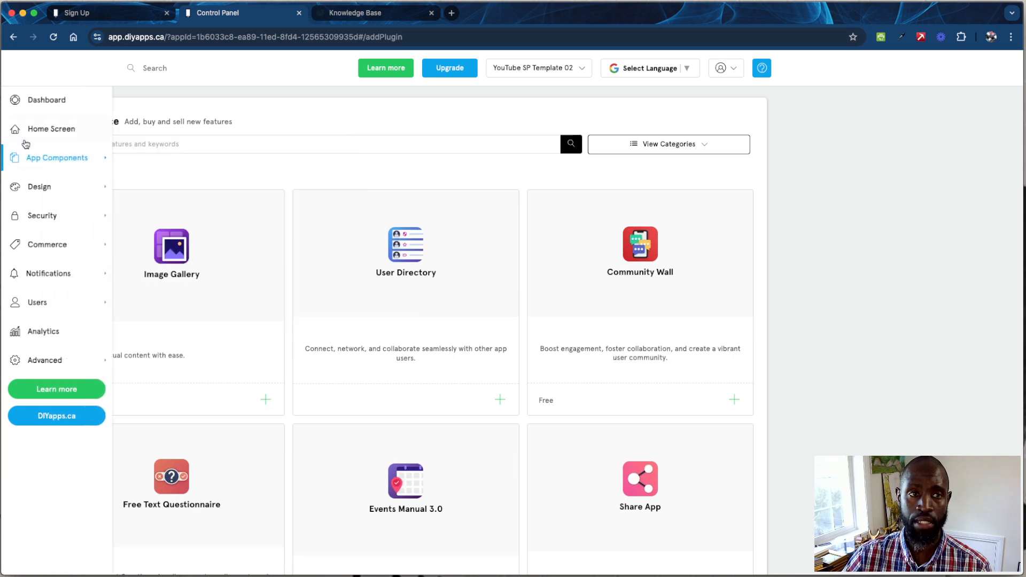
# Step: Go back to the Home Screen settings and reopen the My Features list
pyautogui.doubleClick(44, 135)
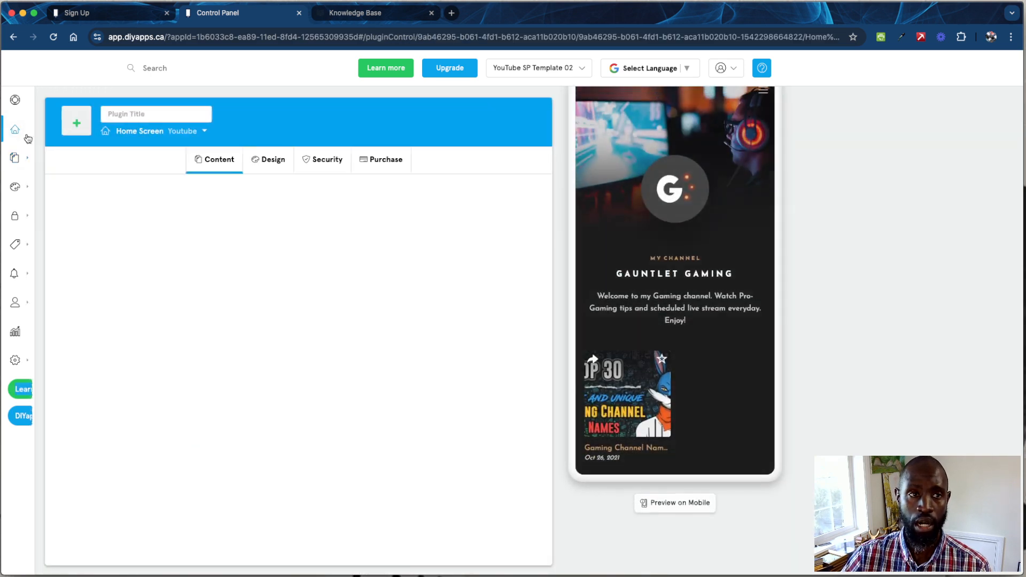
pyautogui.moveTo(20, 160)
pyautogui.click(160, 155)
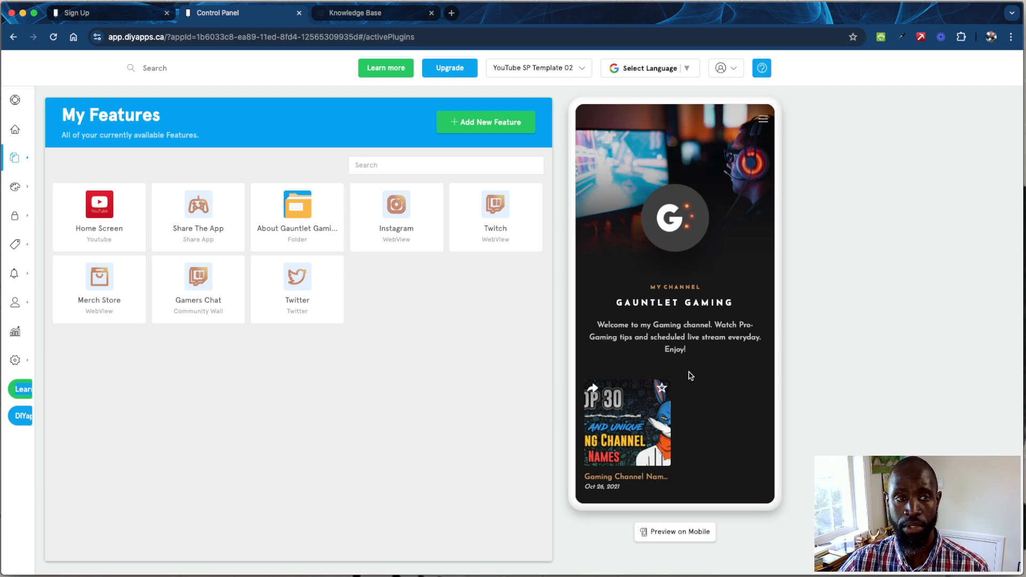
# Step: Look at the Design options and open the app's Side Menu configuration to view its features
pyautogui.moveTo(22, 180)
pyautogui.moveTo(103, 182)
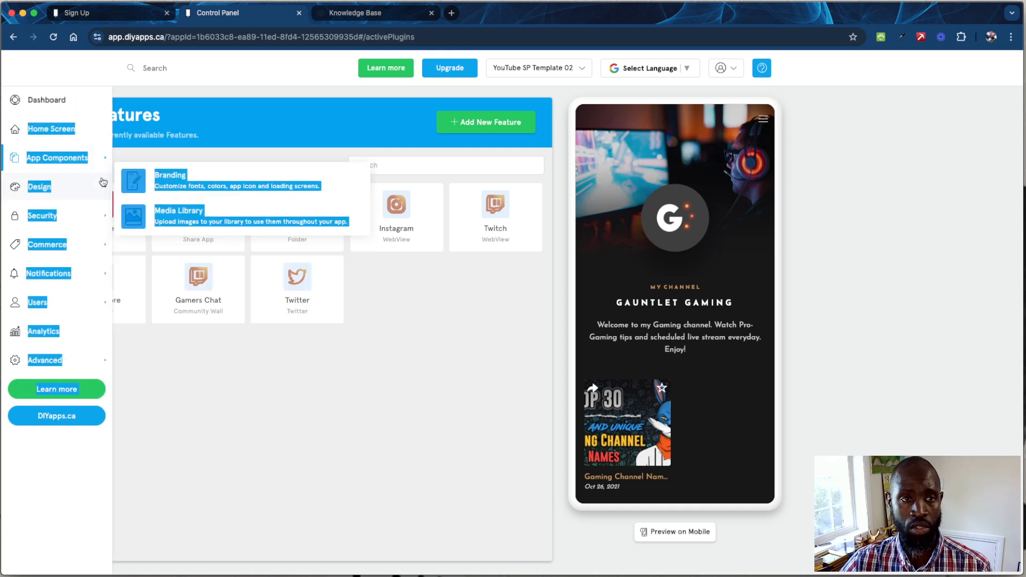
pyautogui.moveTo(35, 158)
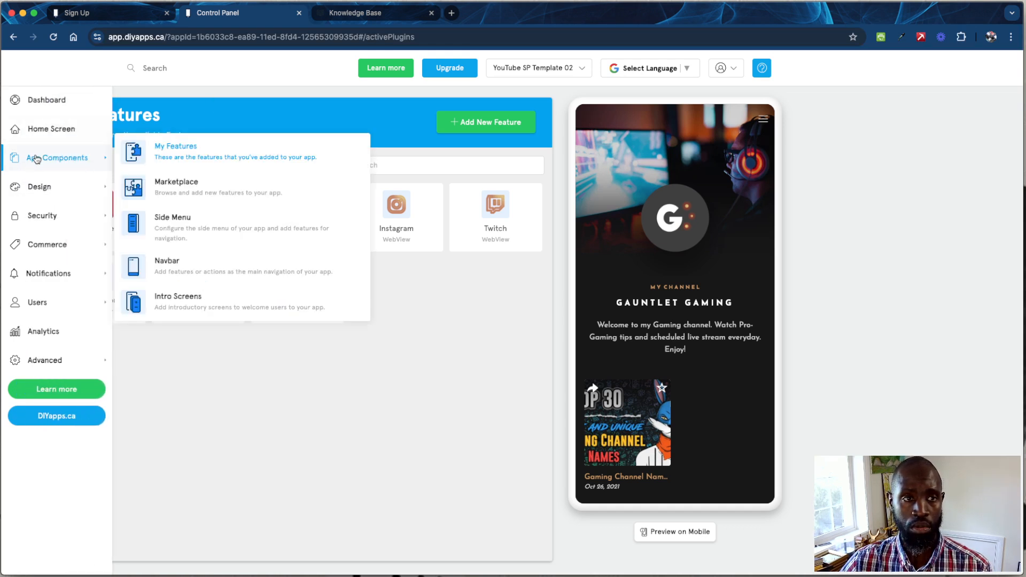
pyautogui.click(164, 230)
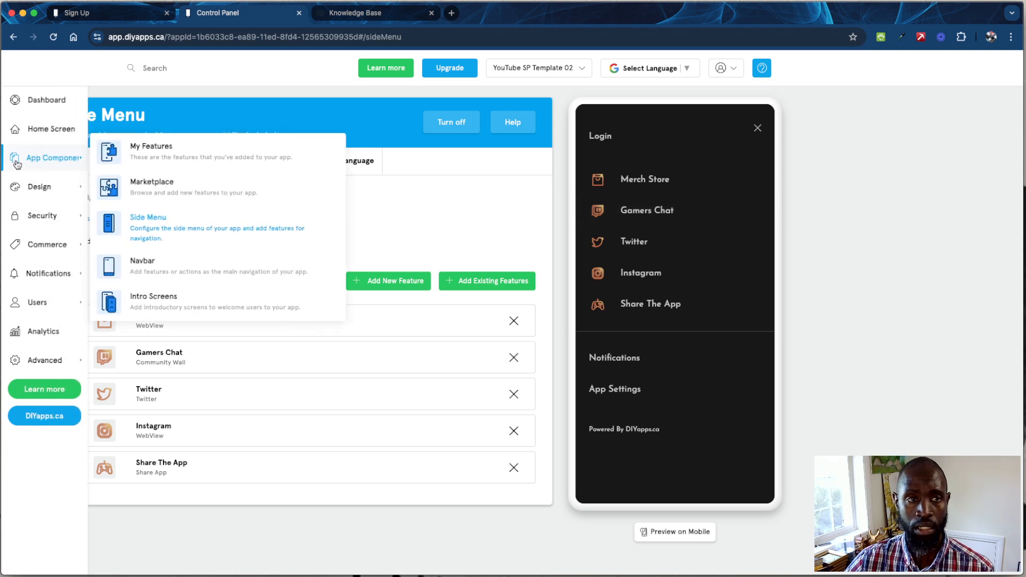
# Step: Open the app's Navbar configuration and turn the Navbar on
pyautogui.moveTo(90, 209)
pyautogui.moveTo(75, 161)
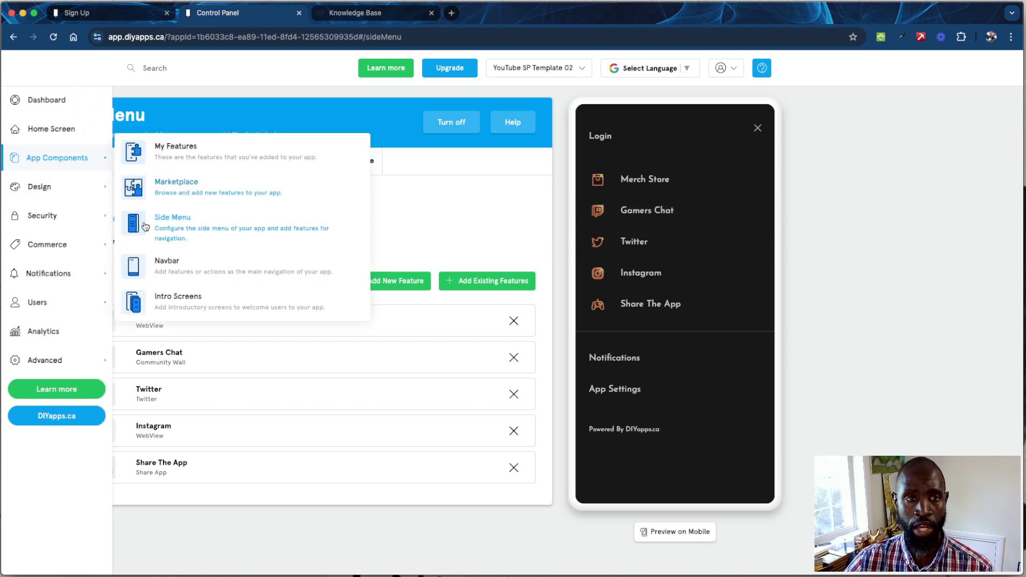
pyautogui.click(153, 260)
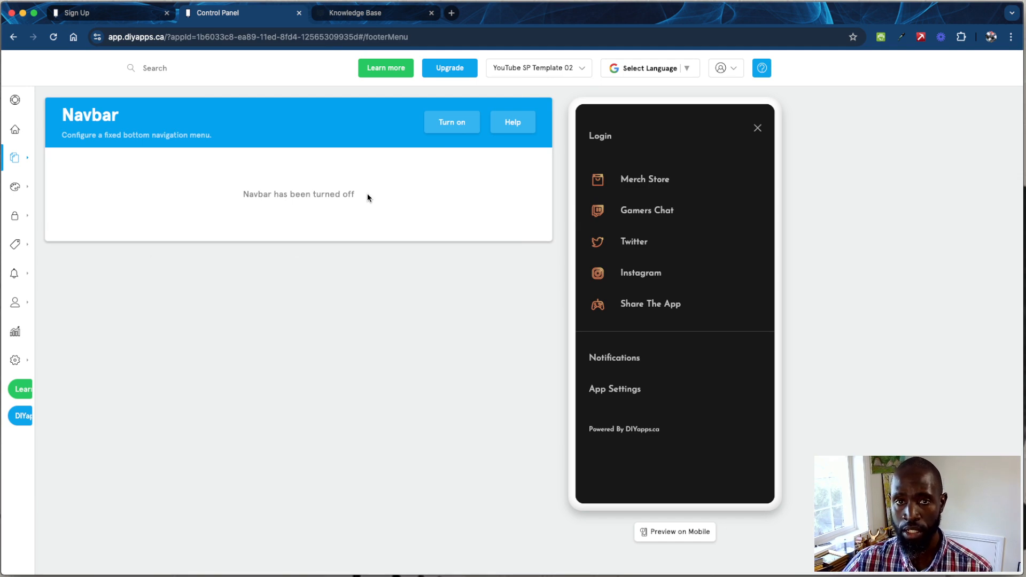
pyautogui.click(449, 129)
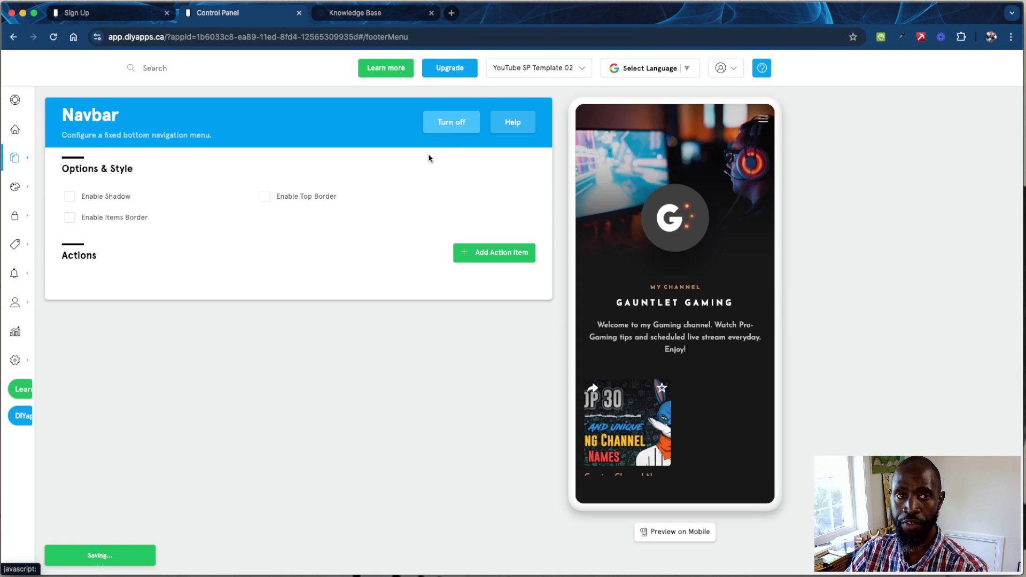
# Step: Add the Merch Store and Home Screen features to the Navbar as action items
pyautogui.click(514, 254)
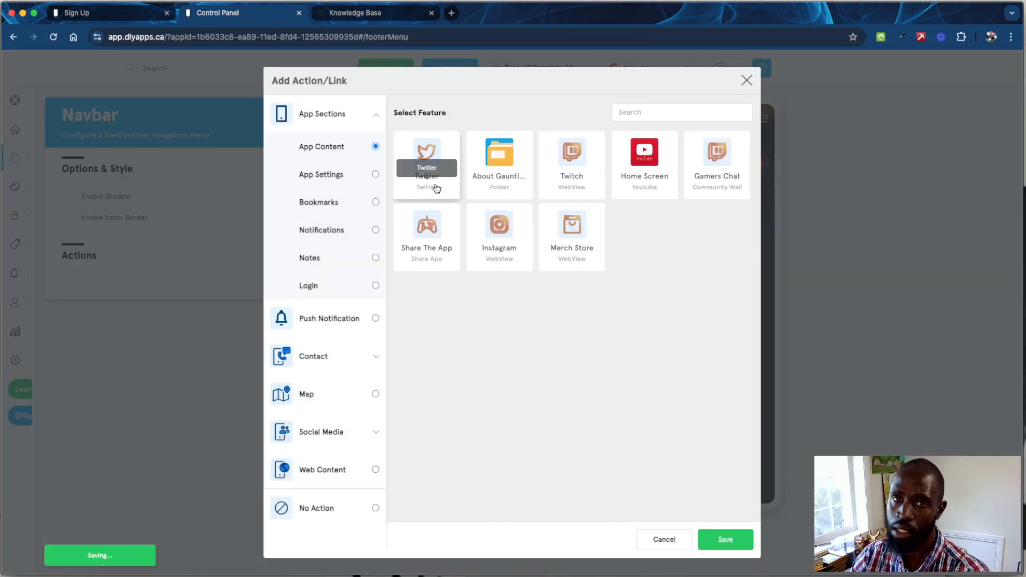
pyautogui.click(555, 238)
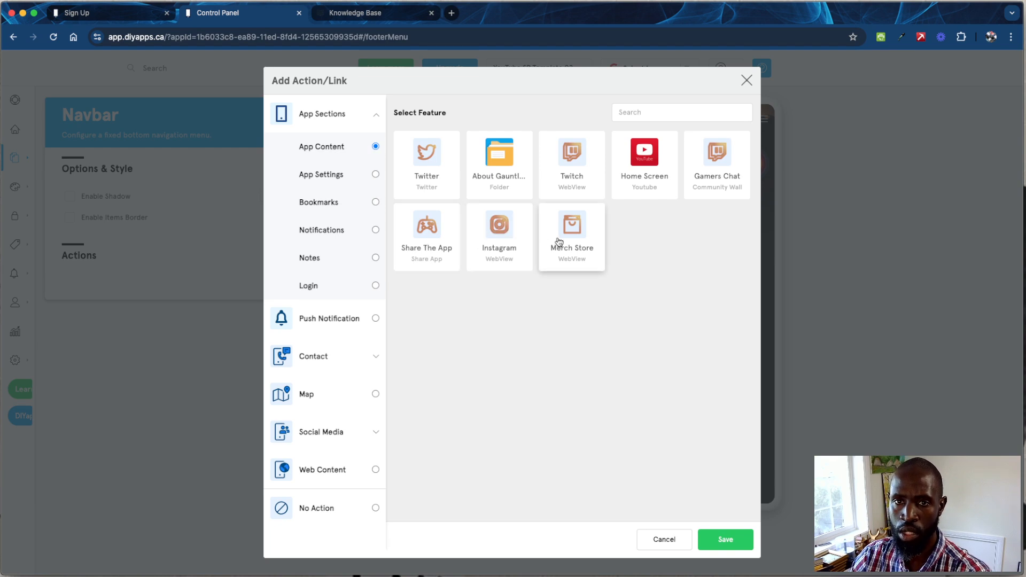
pyautogui.click(716, 538)
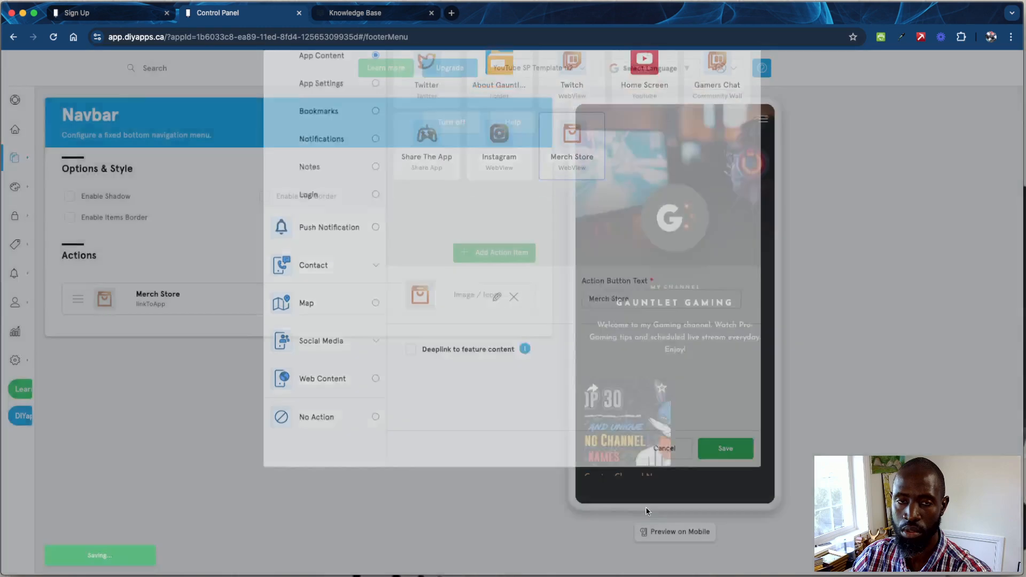
pyautogui.click(495, 261)
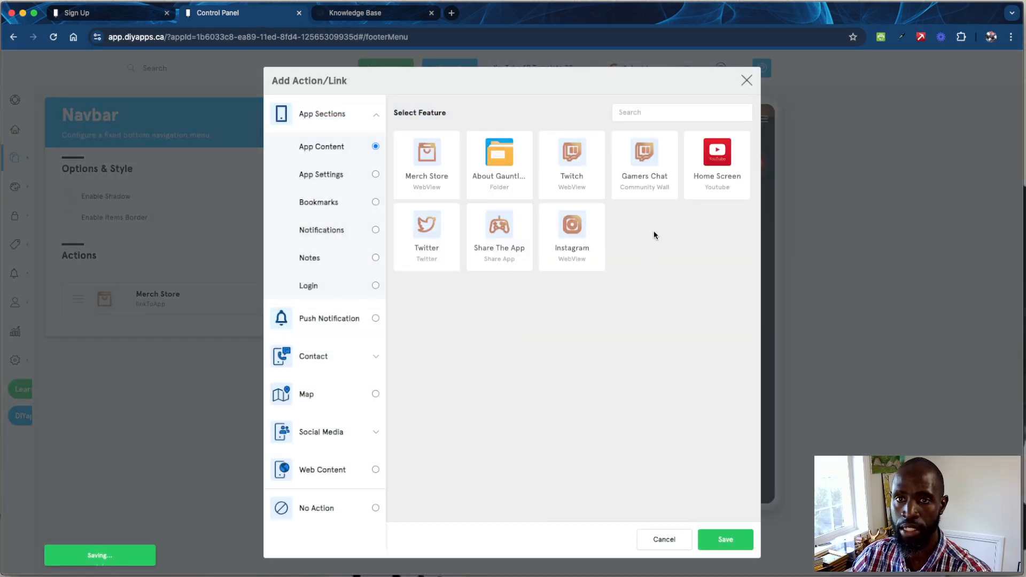
pyautogui.rightClick(709, 189)
pyautogui.click(680, 279)
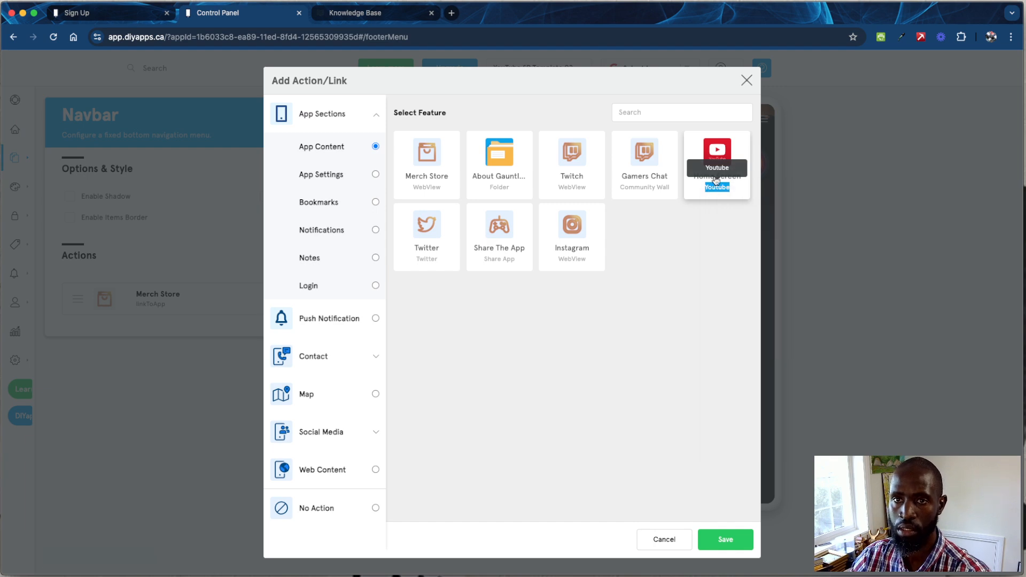
pyautogui.click(722, 159)
pyautogui.click(716, 540)
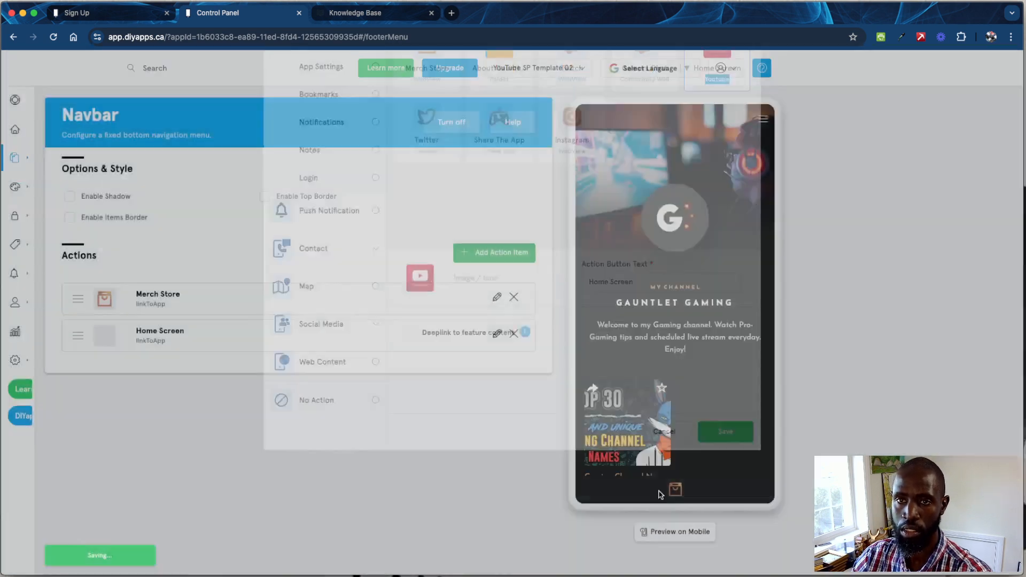
# Step: Add Gamers Chat to the Navbar's actions, and try Home Screen in last place before returning it to the middle
pyautogui.click(477, 253)
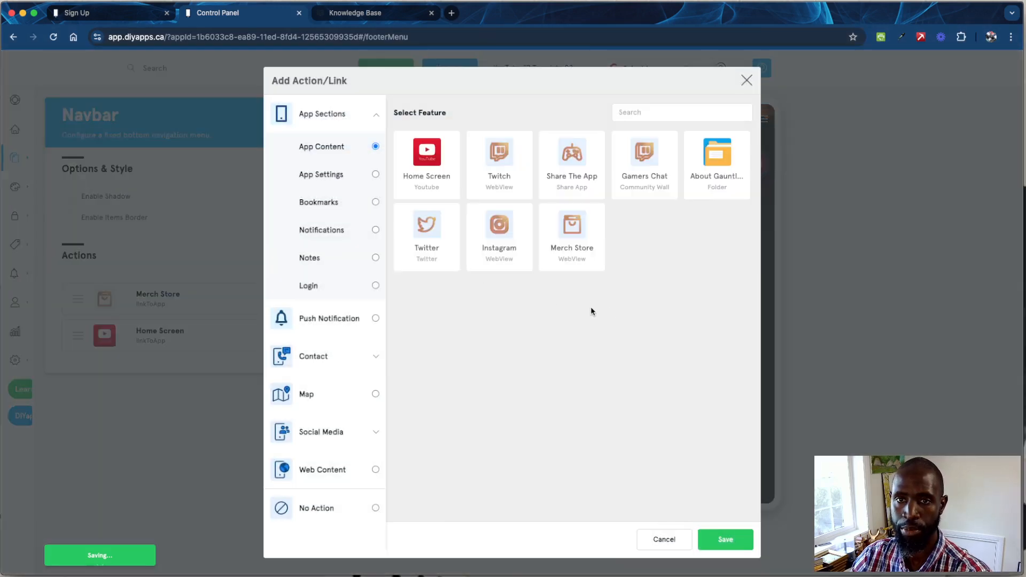
pyautogui.click(630, 190)
pyautogui.click(725, 539)
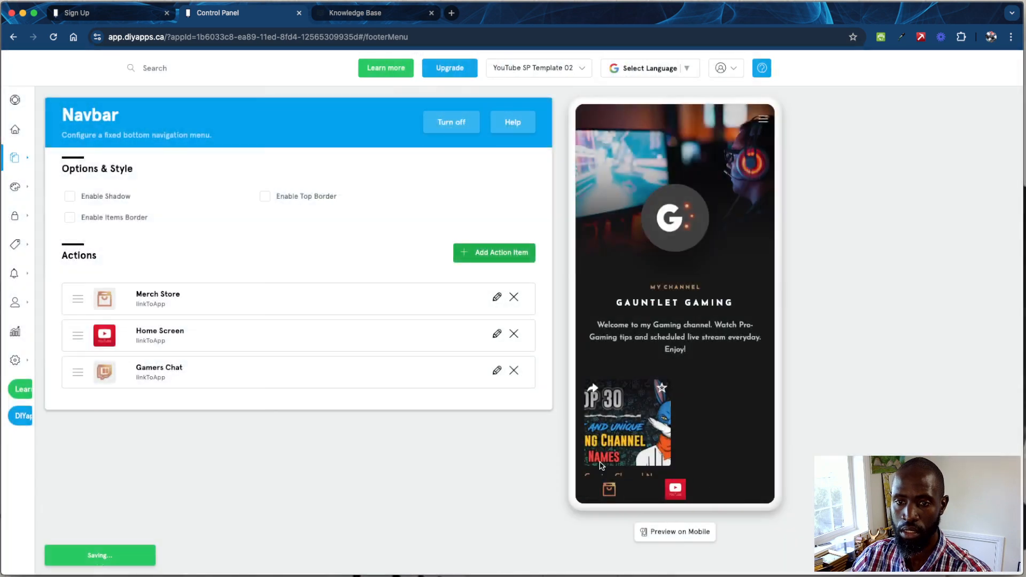
pyautogui.moveTo(78, 336); pyautogui.dragTo(77, 373)
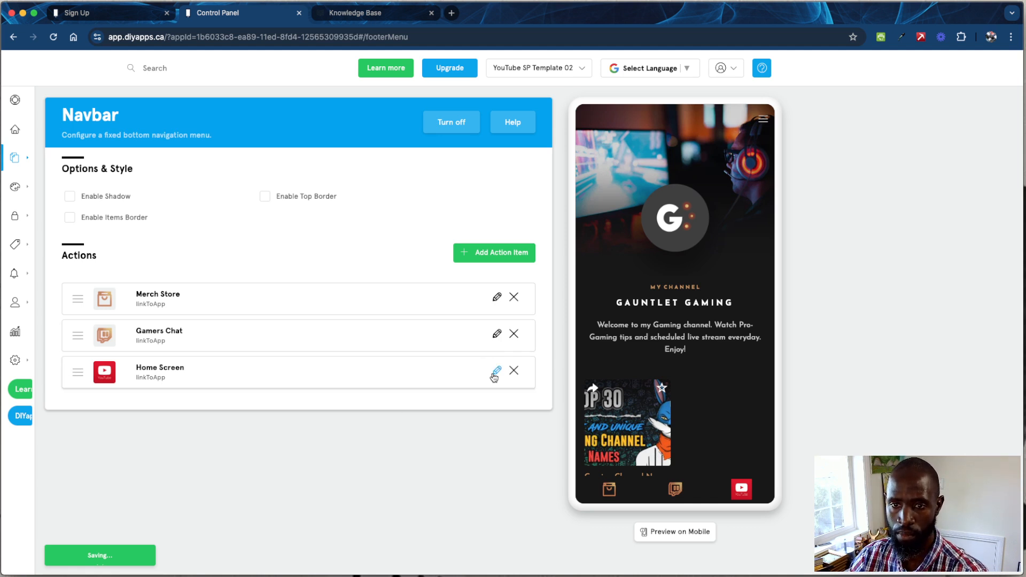
pyautogui.moveTo(79, 372); pyautogui.dragTo(80, 335)
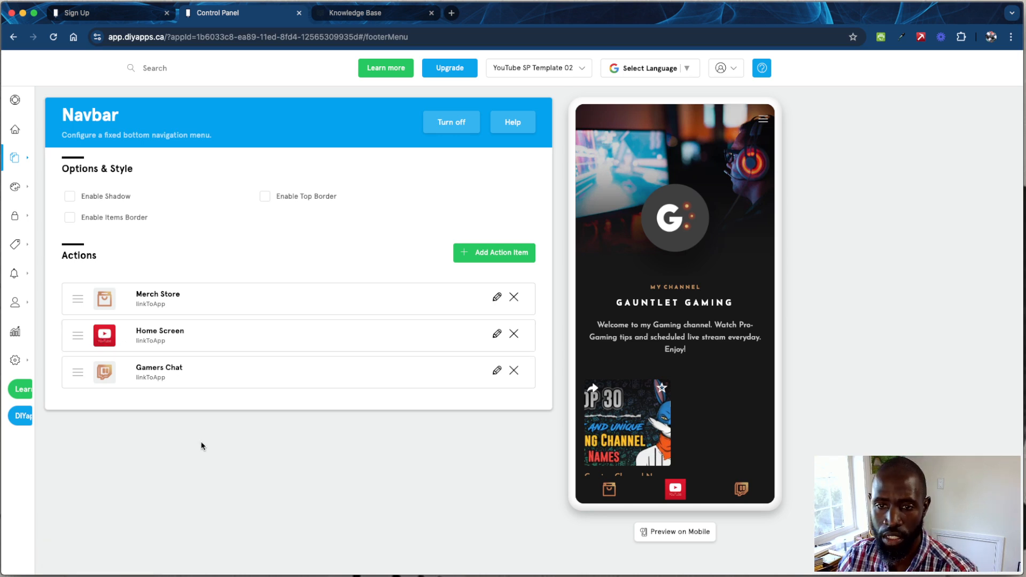
# Step: Add the Instagram feature to the Navbar's actions and remove the Home Screen item
pyautogui.click(497, 256)
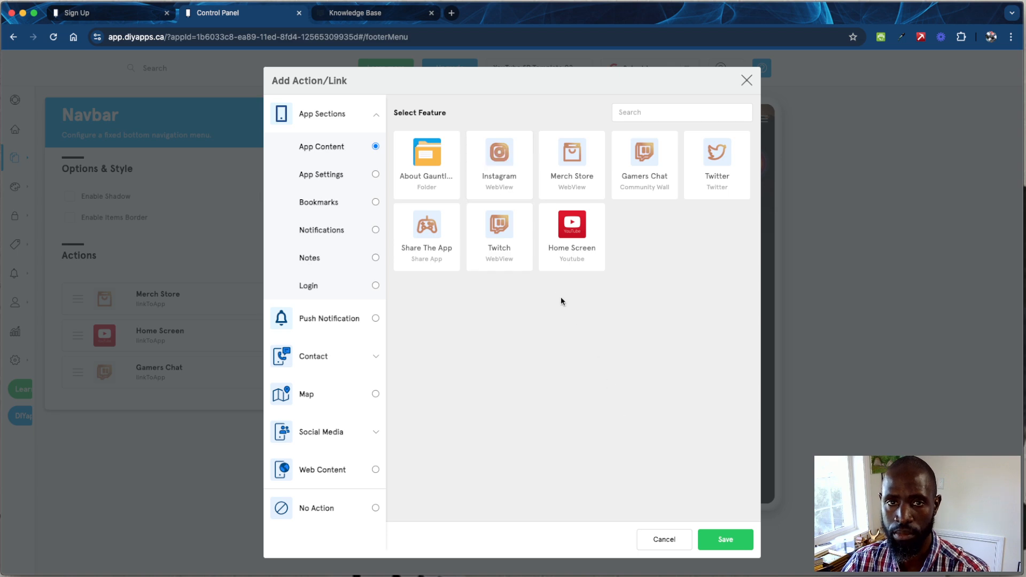
pyautogui.click(515, 201)
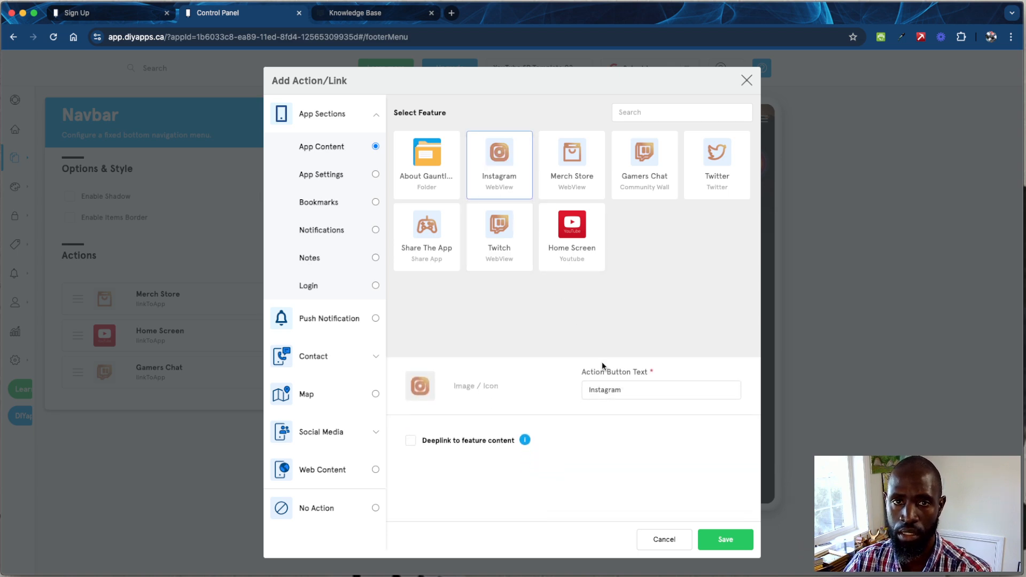
pyautogui.click(724, 539)
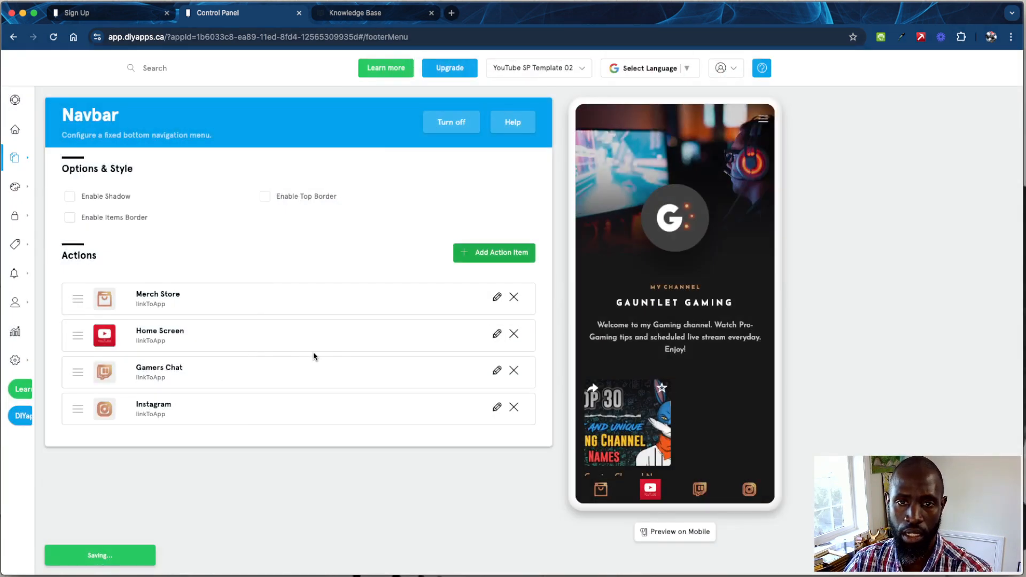
pyautogui.click(513, 333)
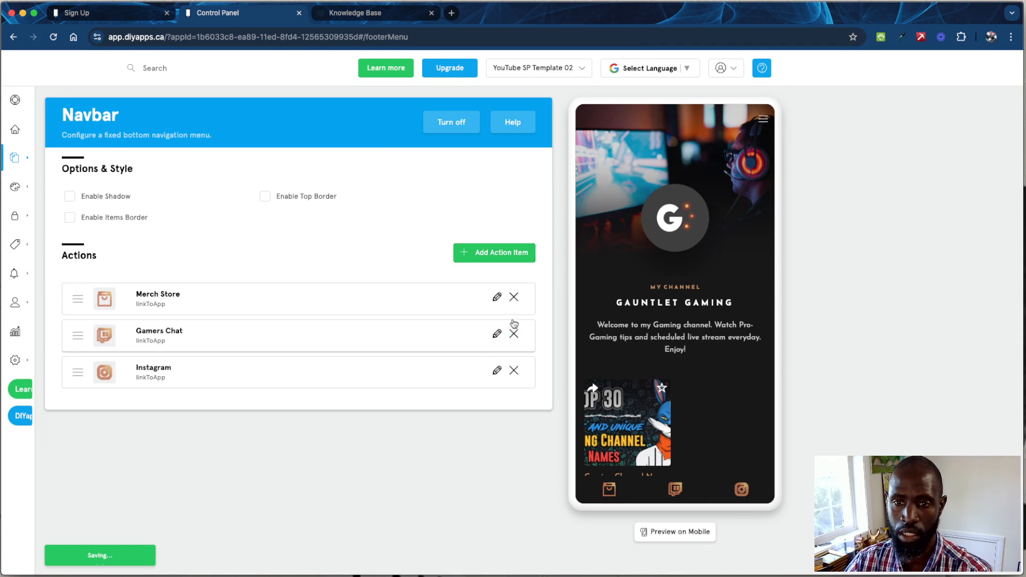
# Step: Add the Twitch feature to the Navbar as an action item
pyautogui.click(477, 249)
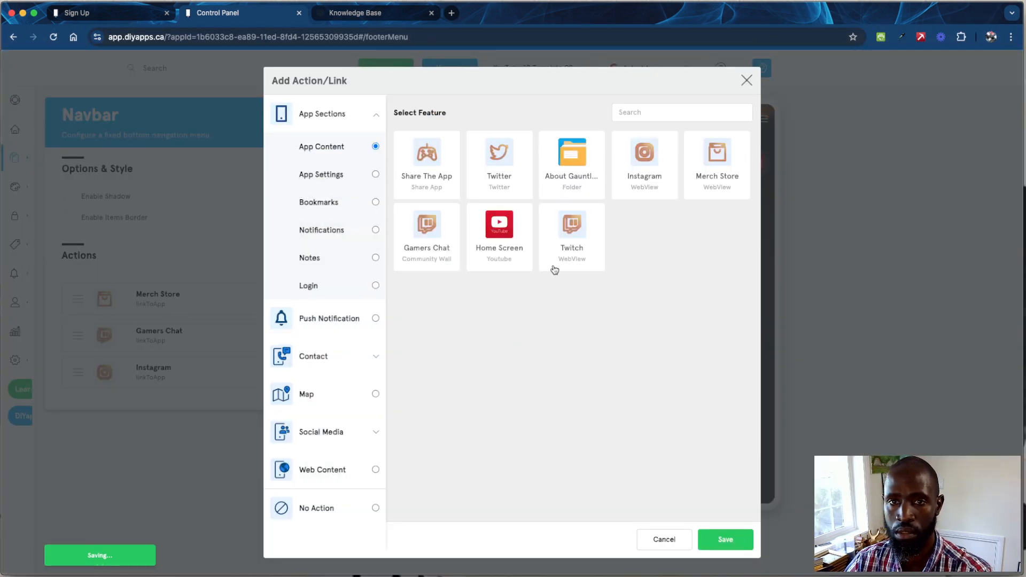
pyautogui.click(555, 270)
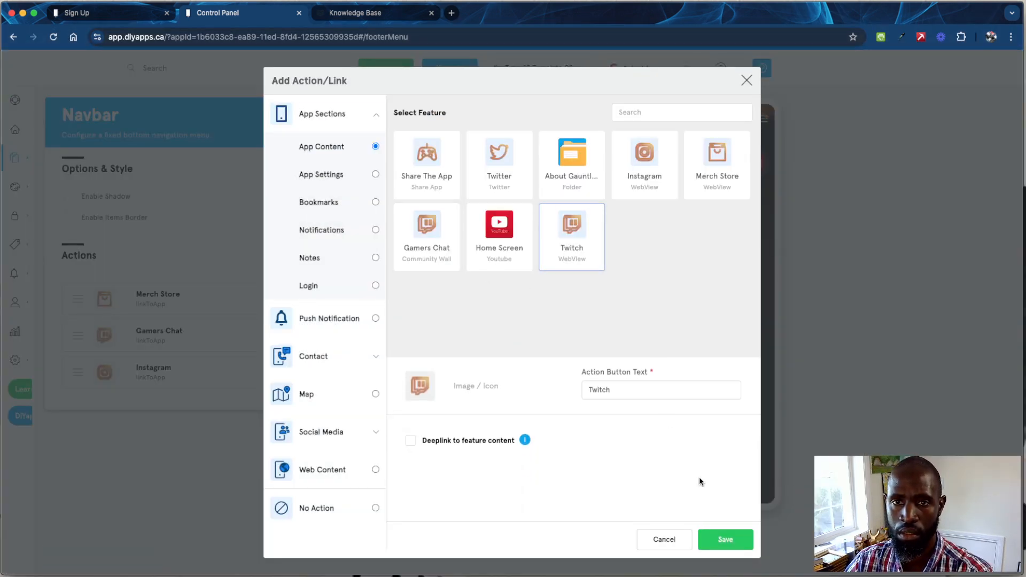
pyautogui.click(717, 543)
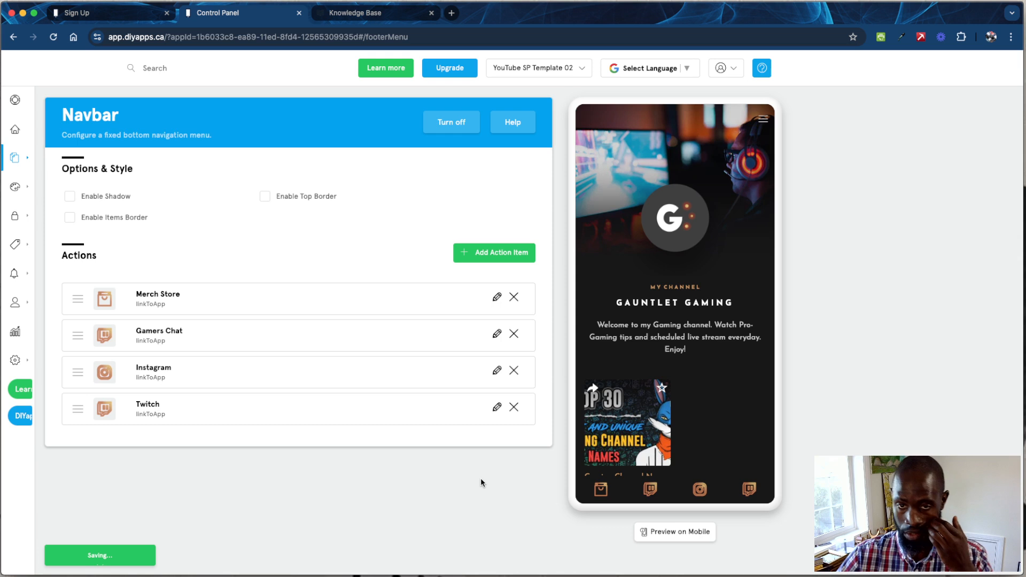
# Step: Turn the Navbar off and open the Intro Screens configuration
pyautogui.click(455, 133)
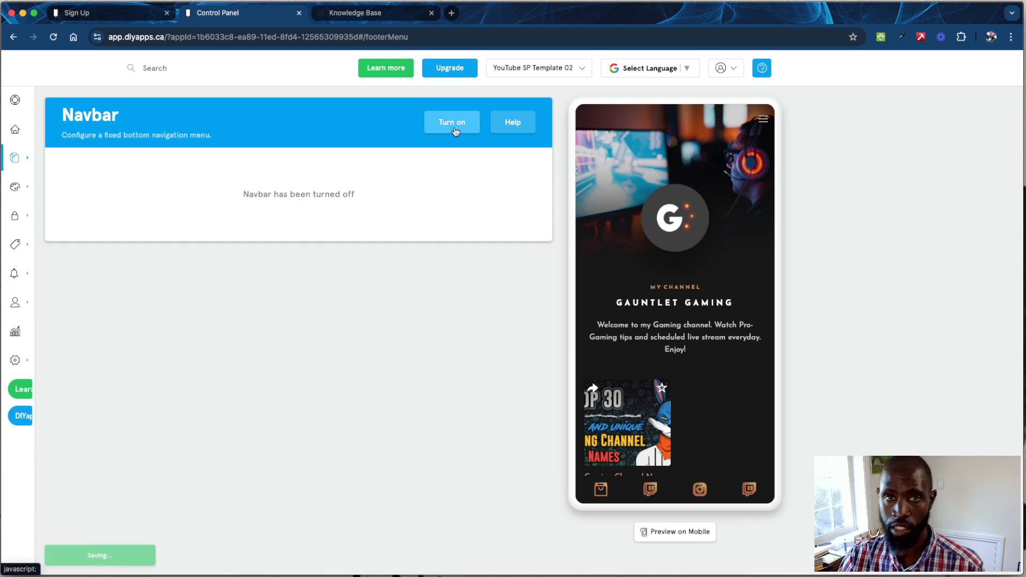
pyautogui.moveTo(16, 170)
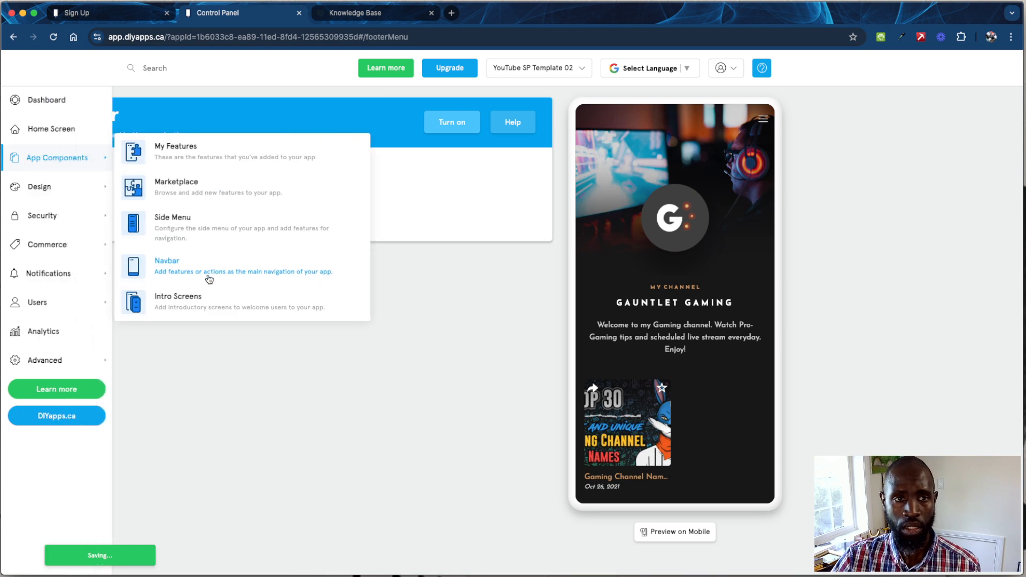
pyautogui.click(187, 301)
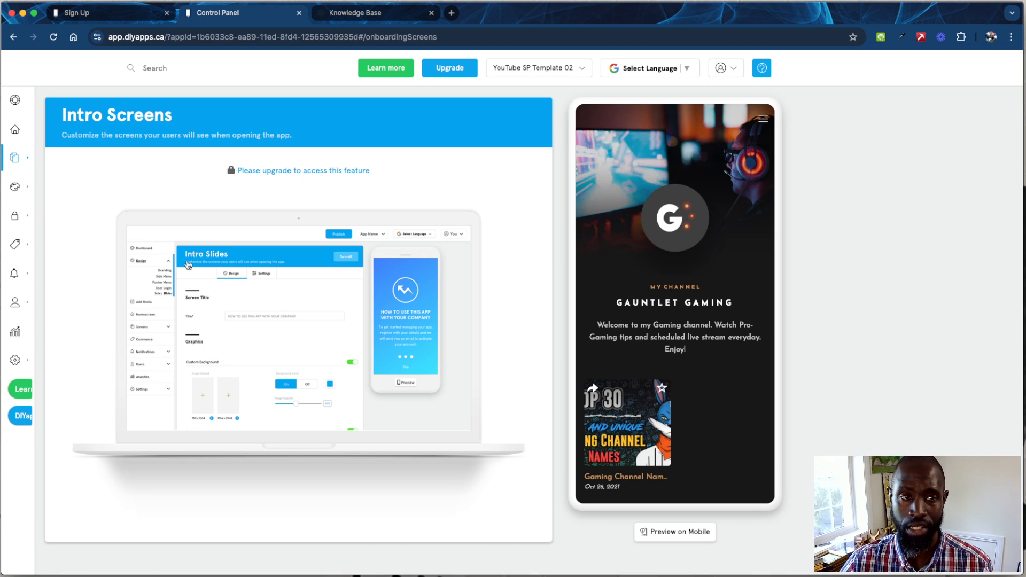
# Step: Open the app's Branding settings and review the app icon, icon name, loading screen, font and color options
pyautogui.moveTo(31, 187)
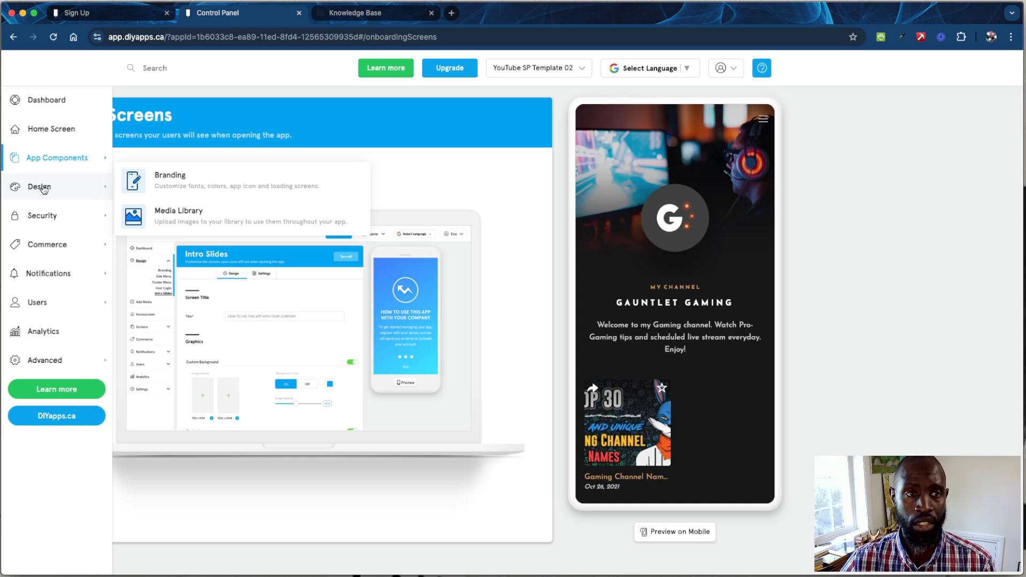
pyautogui.click(171, 177)
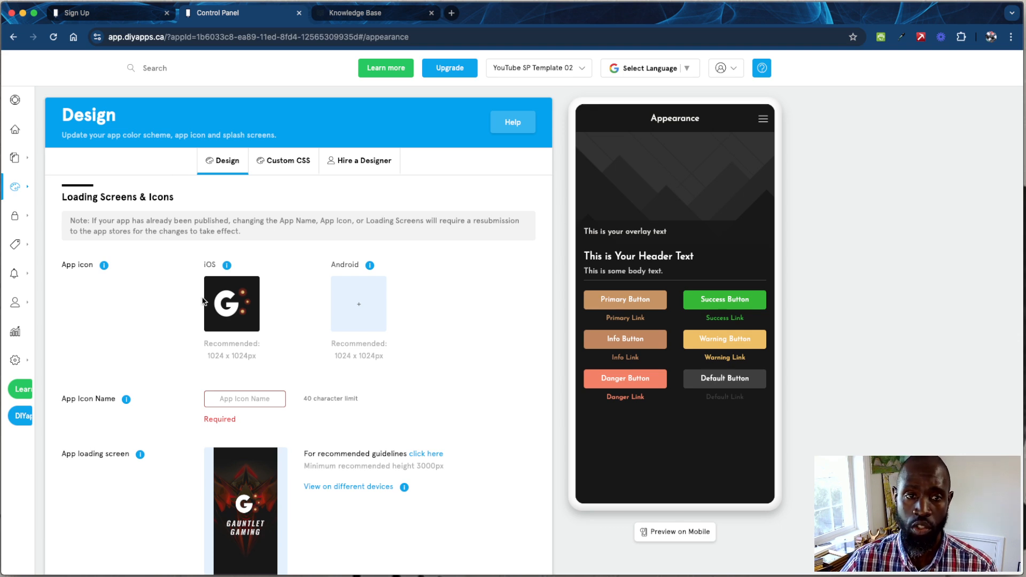
pyautogui.scroll(-1, 282, 377)
pyautogui.scroll(-1, 282, 376)
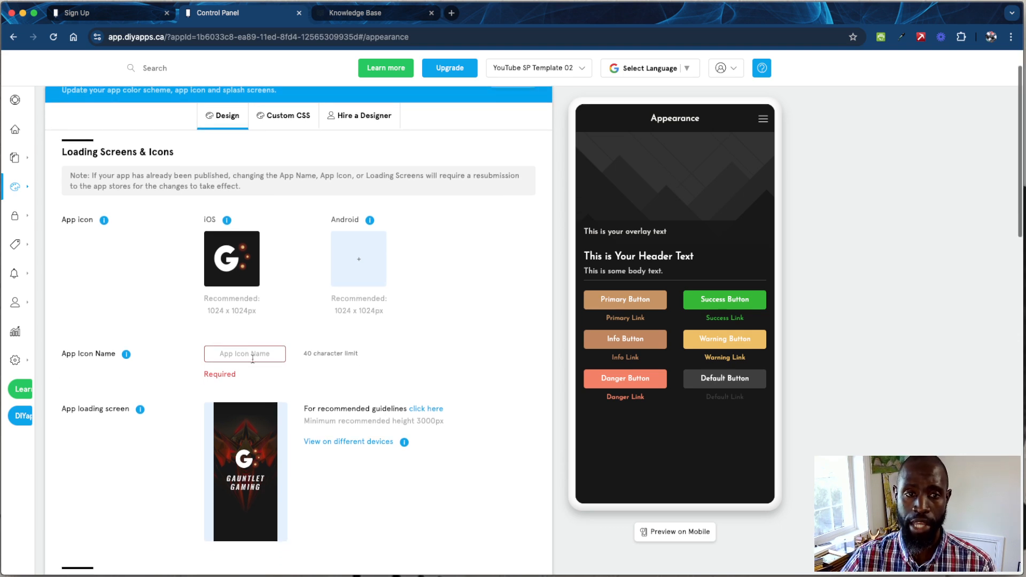
pyautogui.click(253, 359)
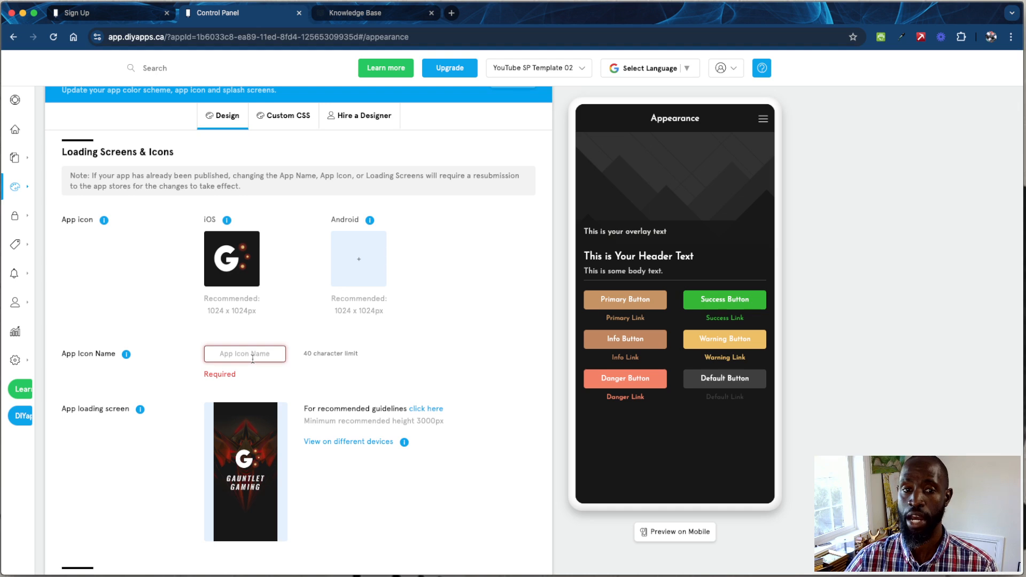
pyautogui.scroll(-4, 252, 380)
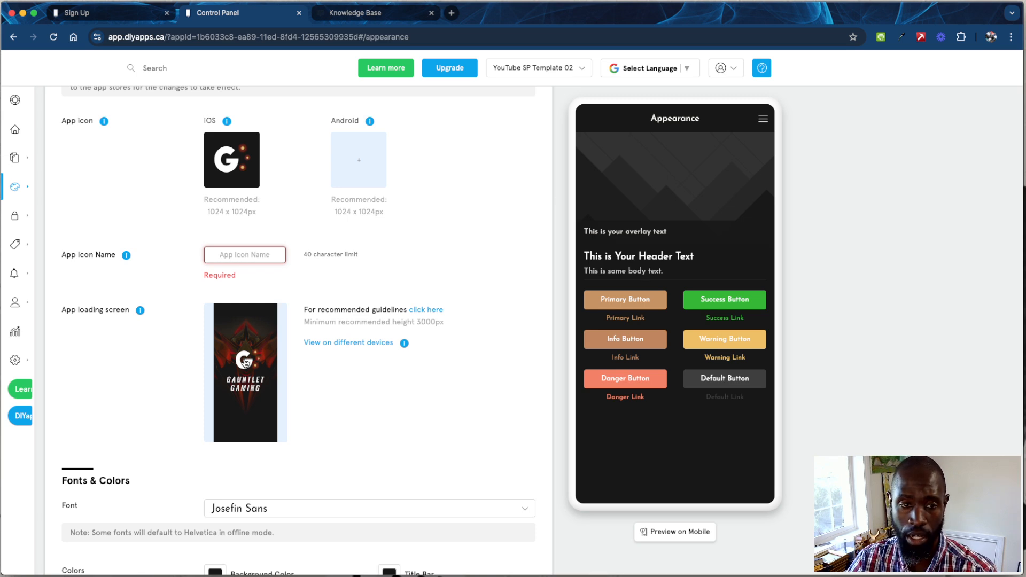
pyautogui.scroll(-10, 246, 363)
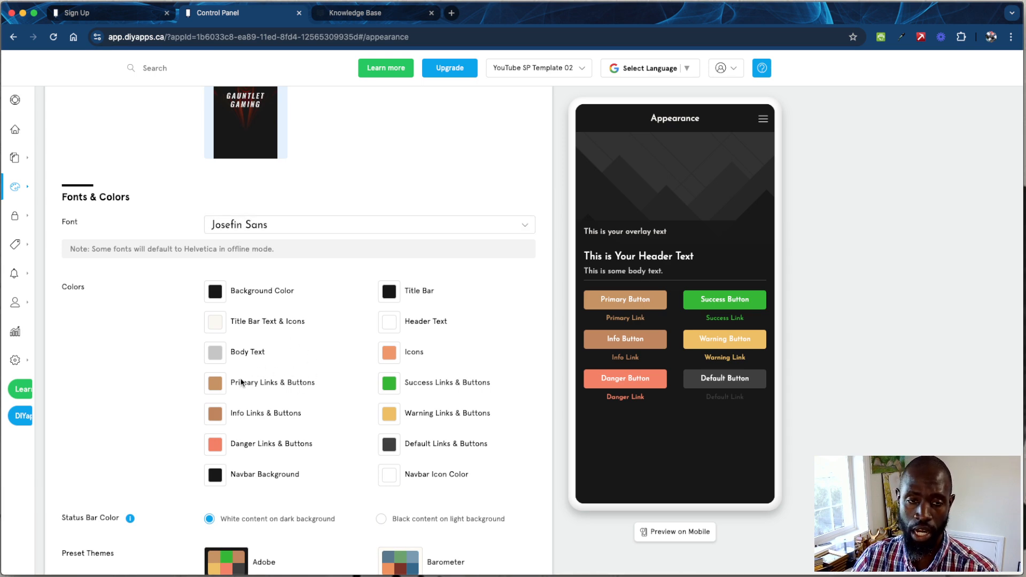
pyautogui.scroll(-3, 241, 382)
pyautogui.scroll(-5, 241, 383)
pyautogui.scroll(15, 270, 382)
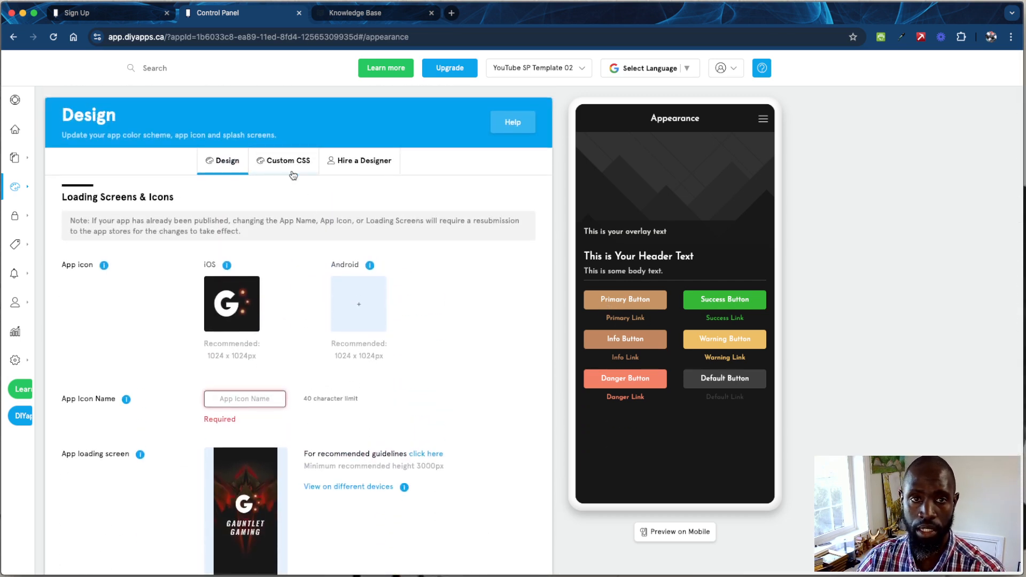
# Step: Look at the Custom CSS and Hire a Designer sections of the branding settings and return to the Design section
pyautogui.click(290, 171)
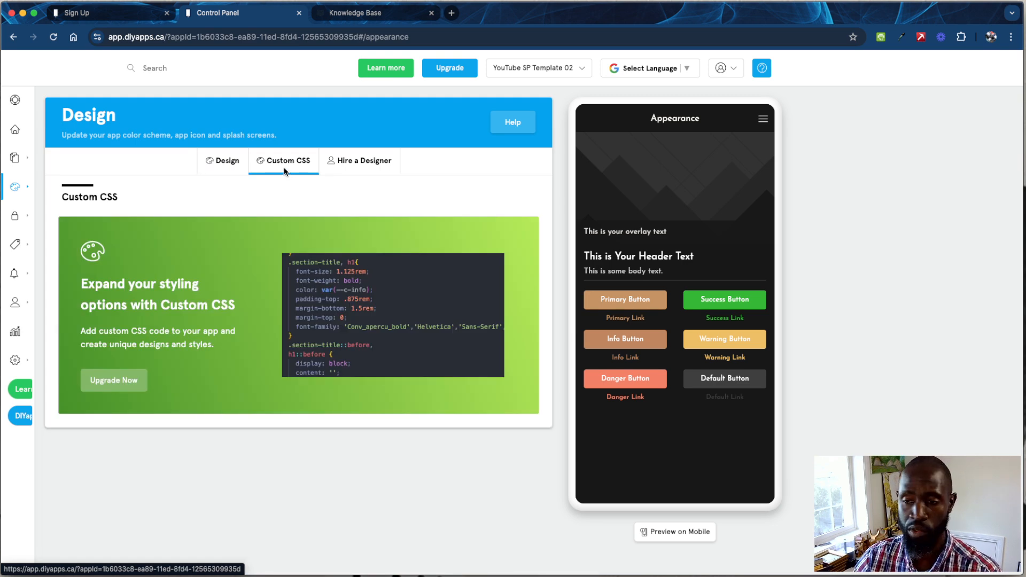
pyautogui.click(242, 168)
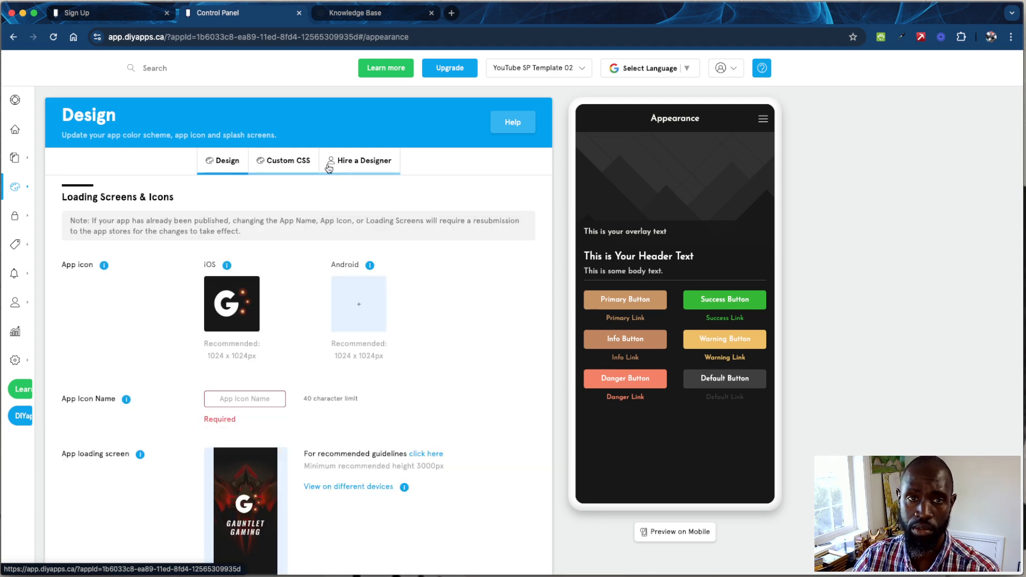
pyautogui.click(346, 169)
pyautogui.click(284, 169)
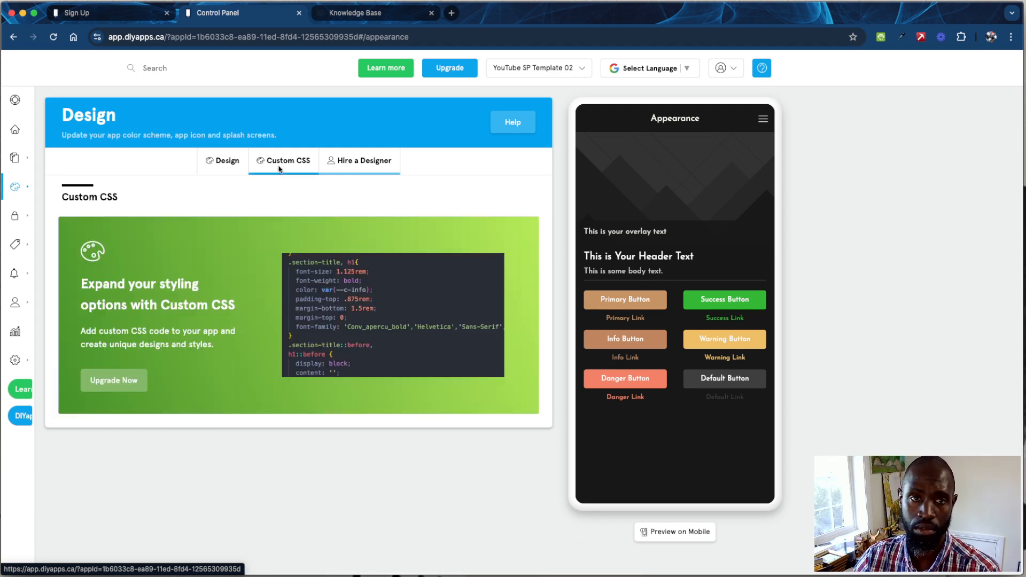
pyautogui.click(203, 169)
# Step: Open the Login Screen configuration from the Security options and view its sign-in settings
pyautogui.moveTo(48, 332)
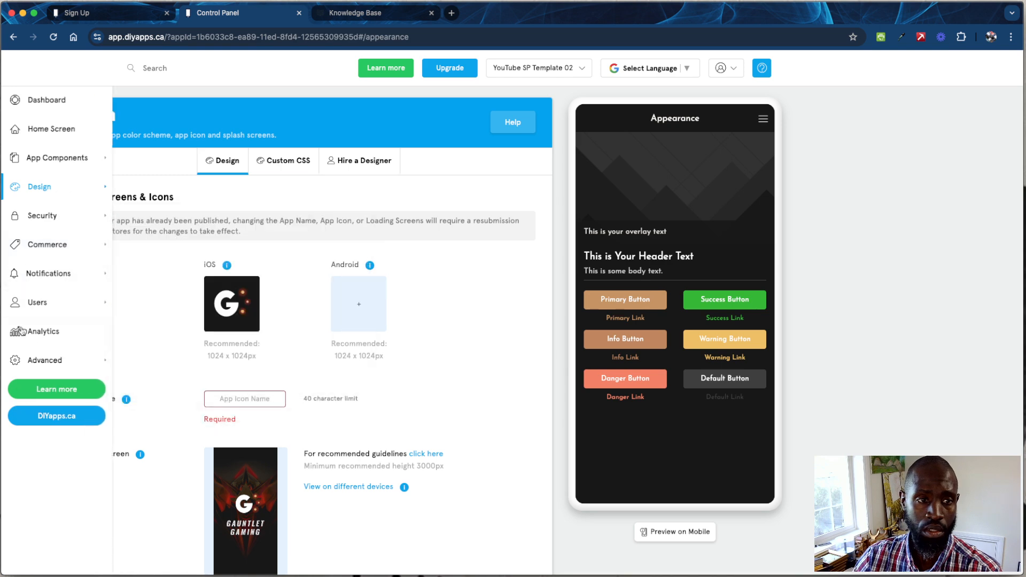
pyautogui.moveTo(77, 222)
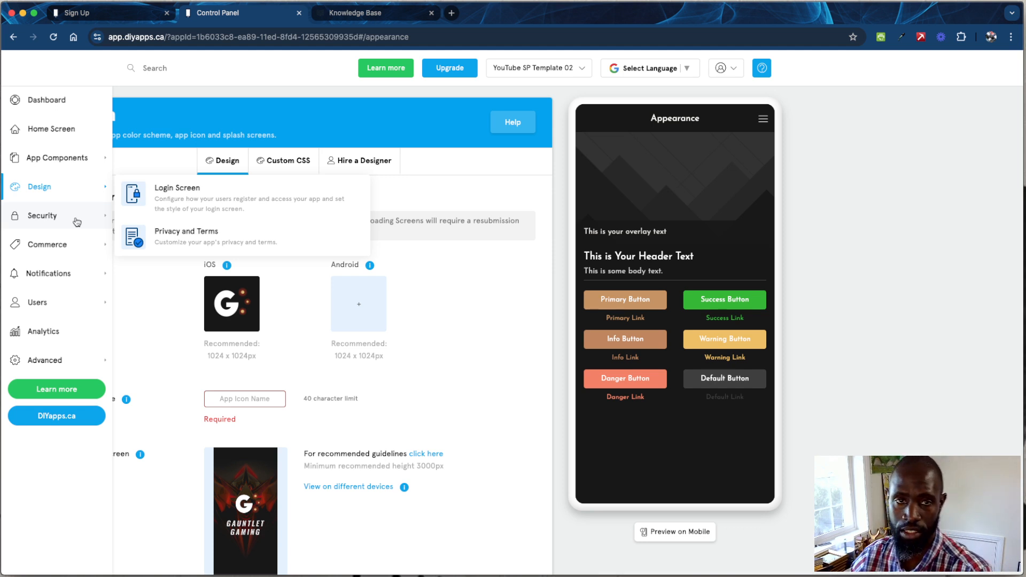
pyautogui.moveTo(68, 195)
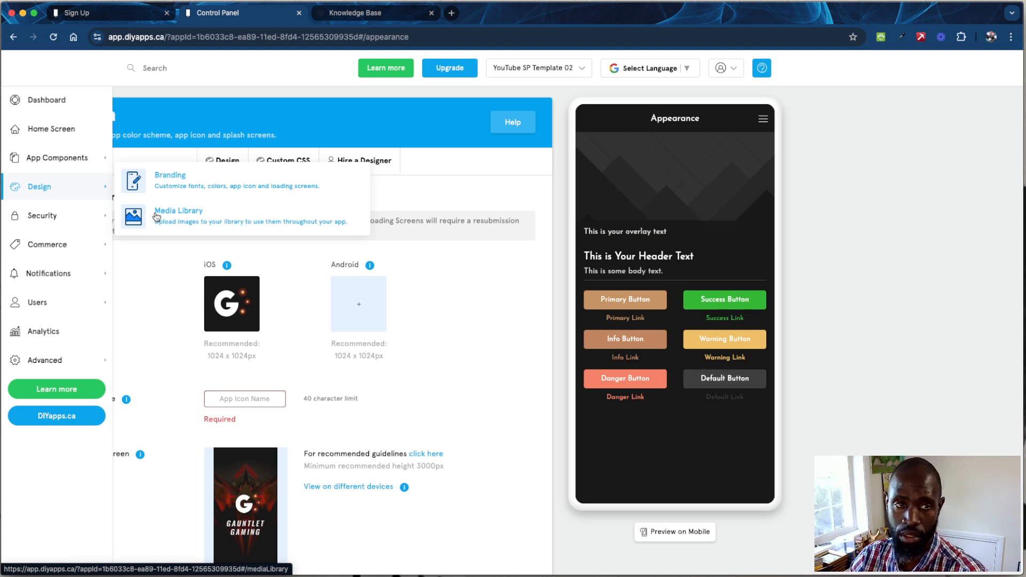
pyautogui.click(172, 196)
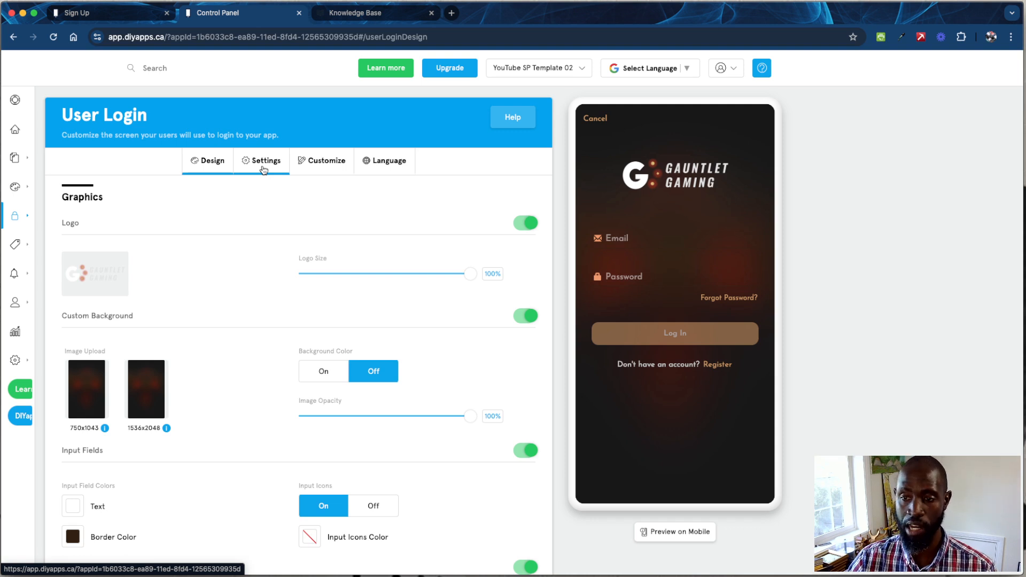
pyautogui.click(263, 170)
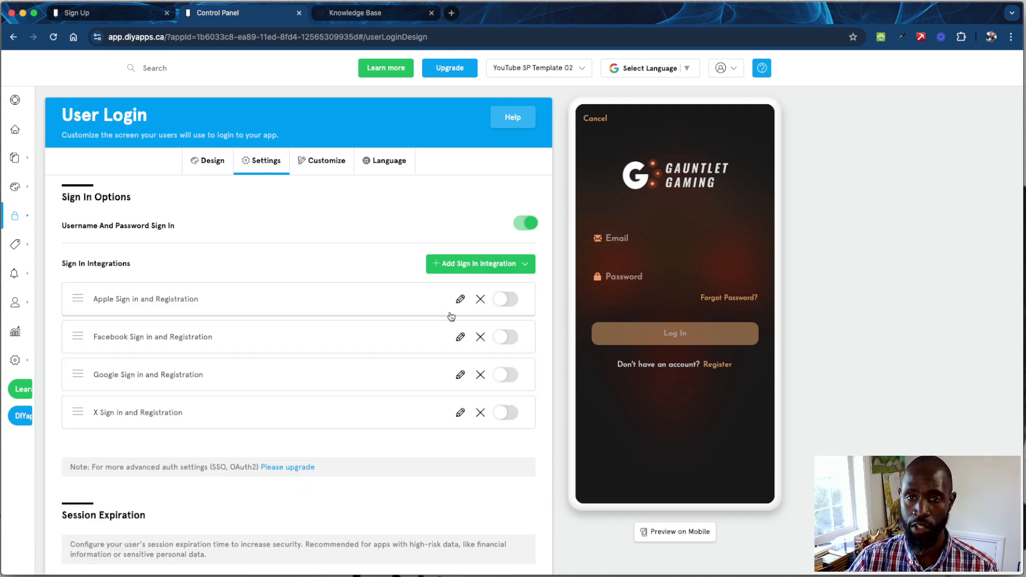
# Step: Enable the Apple, Facebook, Google and X sign-in and registration integrations for the app's login screen
pyautogui.click(509, 302)
pyautogui.click(508, 338)
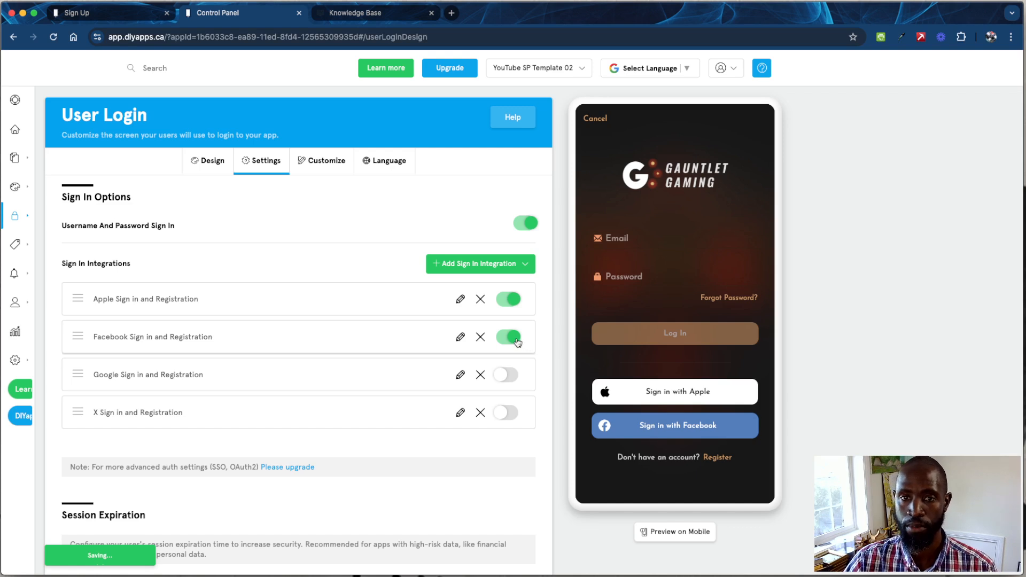
pyautogui.click(516, 340)
pyautogui.click(503, 373)
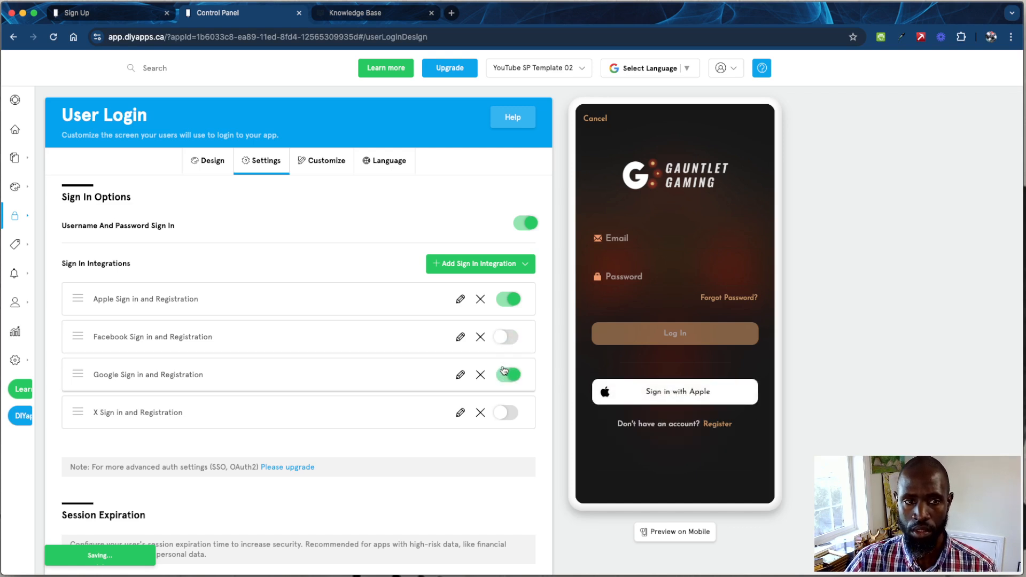
pyautogui.click(506, 337)
pyautogui.click(506, 410)
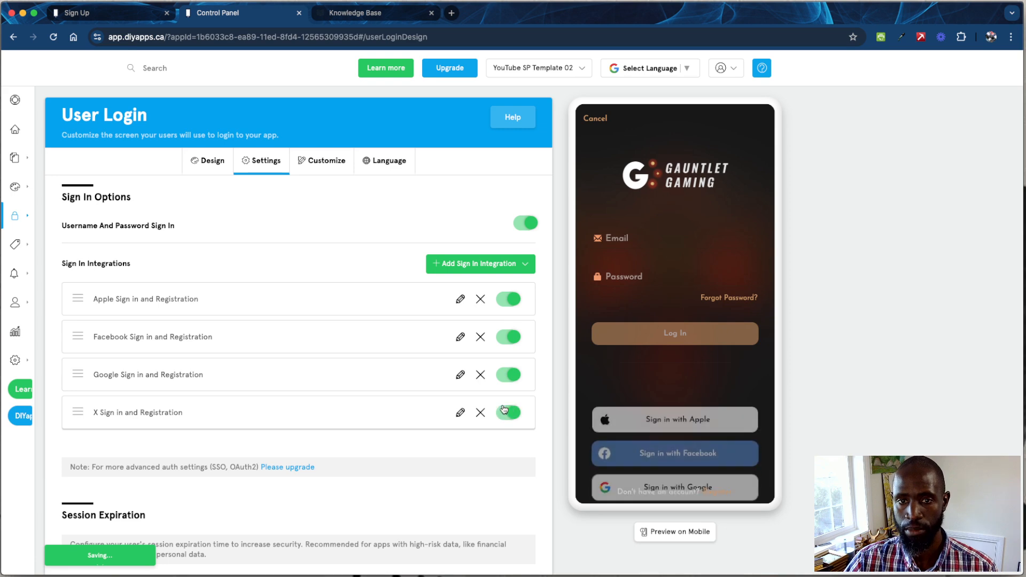
# Step: Look at the login screen's Customize and Language settings, including the sign-in button texts and the sign-in buttons in the phone preview
pyautogui.click(330, 168)
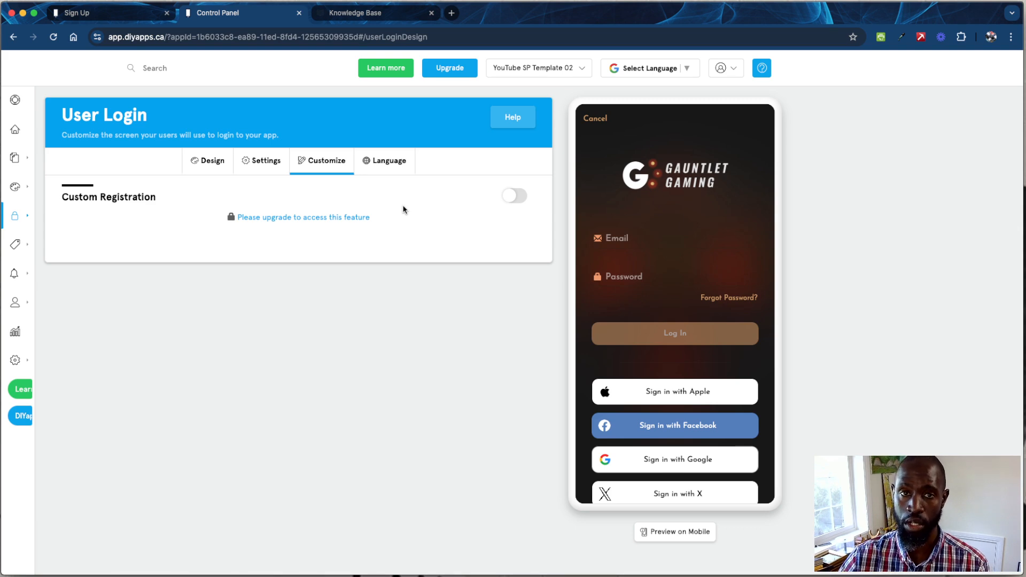
pyautogui.click(388, 171)
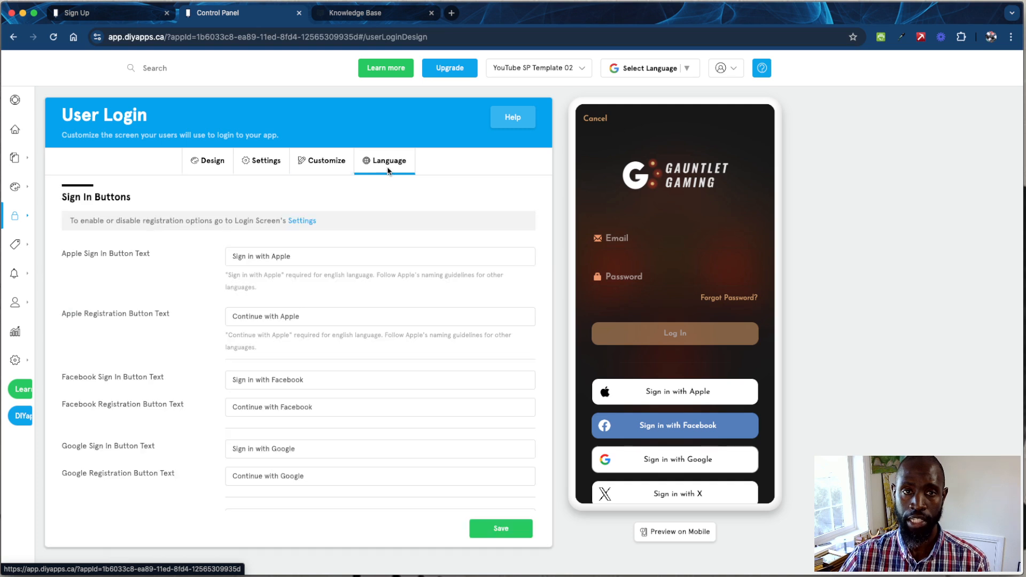
pyautogui.click(302, 258)
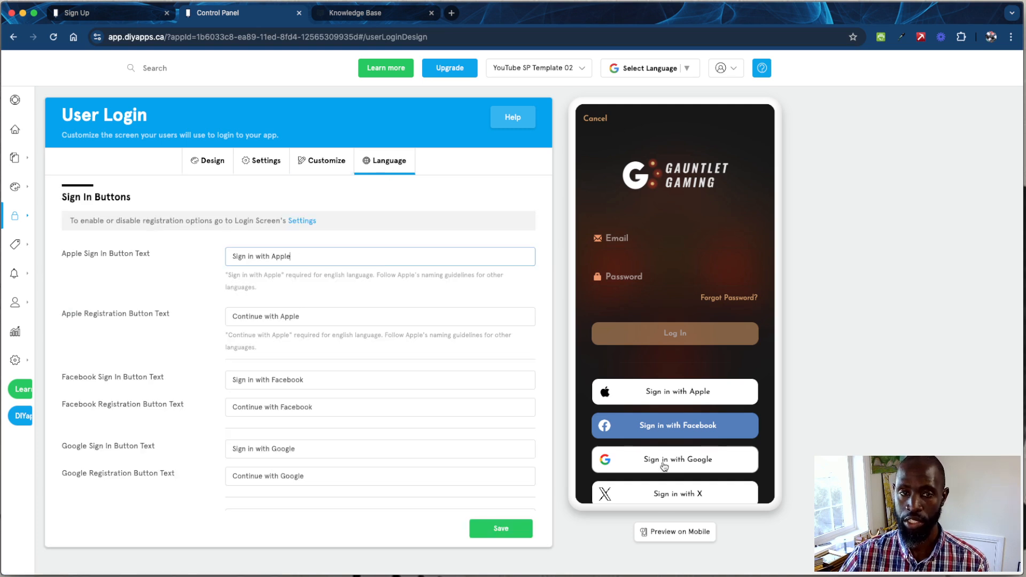
pyautogui.scroll(-2, 643, 443)
# Step: Review the Security, Commerce, Notifications and Users options, view the App Analytics page and look over the Advanced options
pyautogui.moveTo(27, 219)
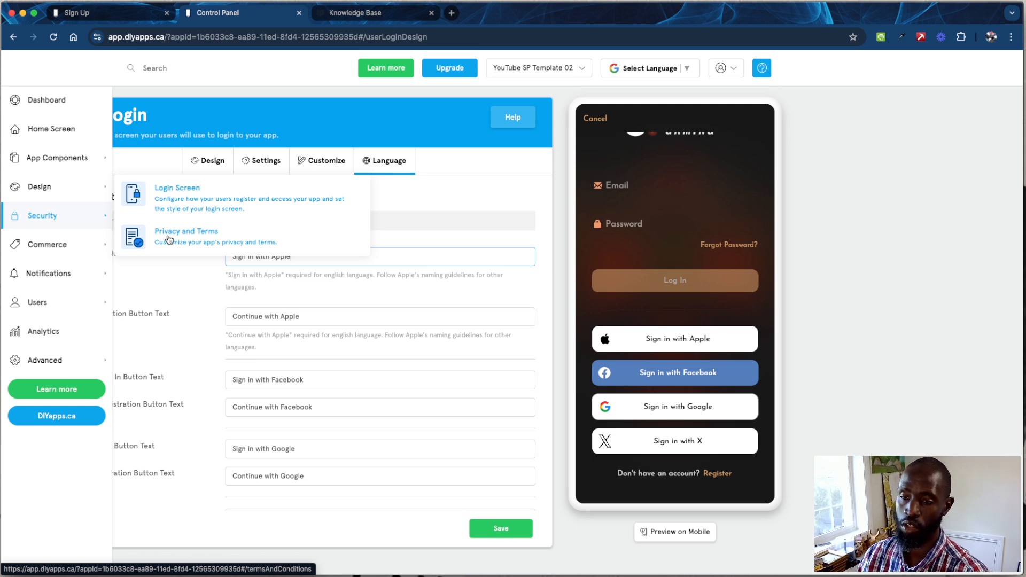
pyautogui.moveTo(85, 245)
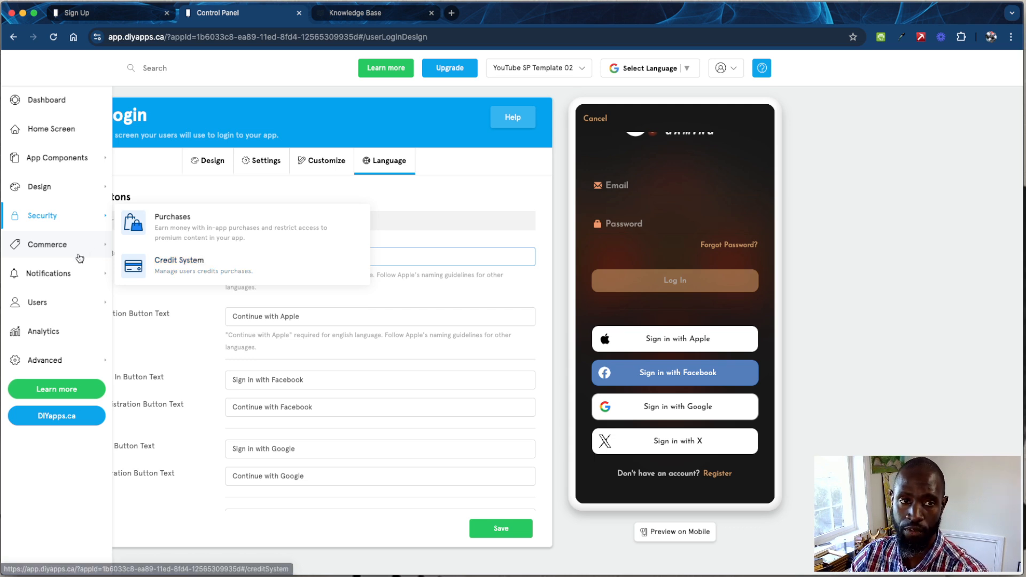
pyautogui.moveTo(80, 276)
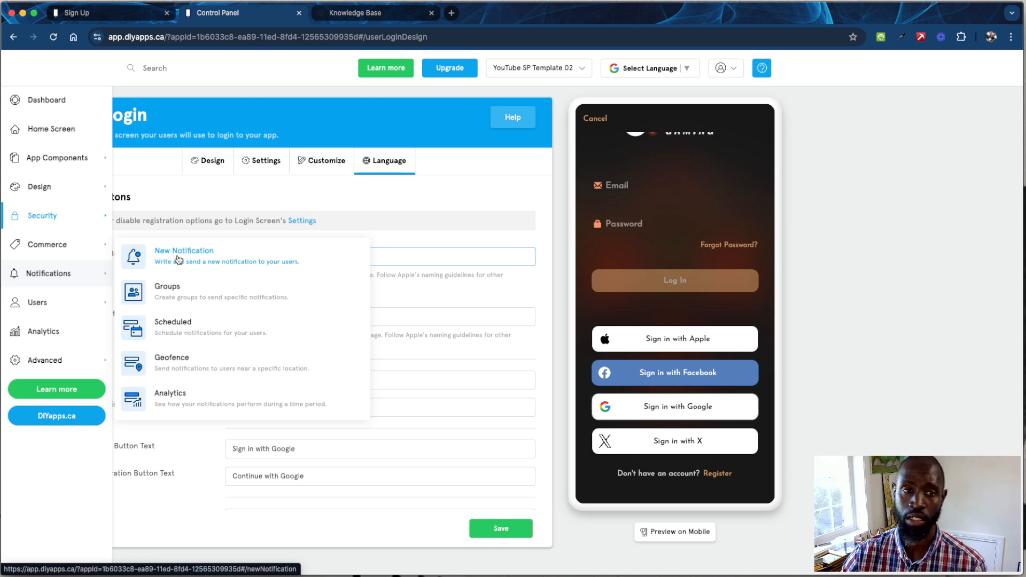
pyautogui.moveTo(65, 303)
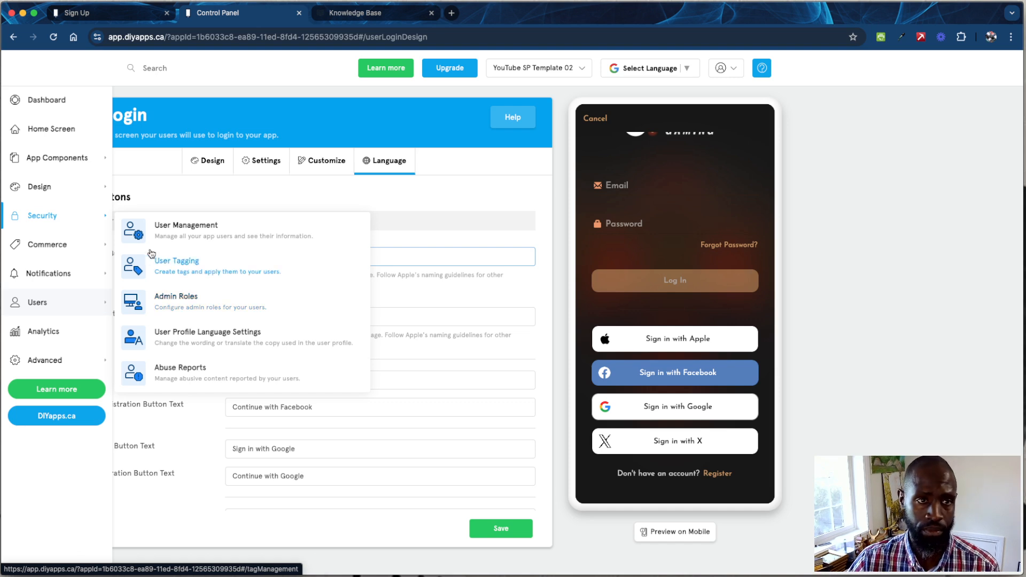
pyautogui.moveTo(57, 269)
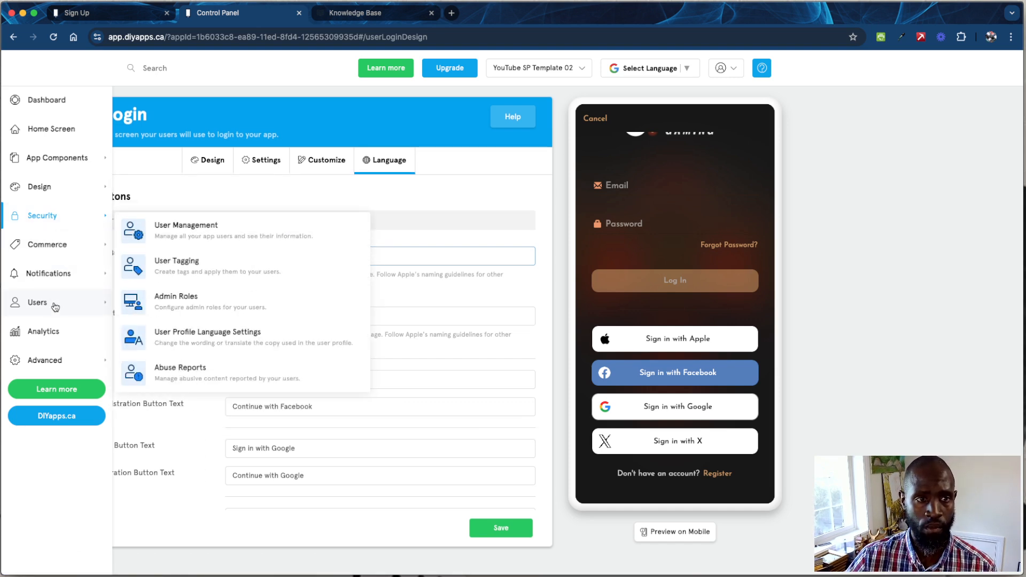
pyautogui.click(56, 332)
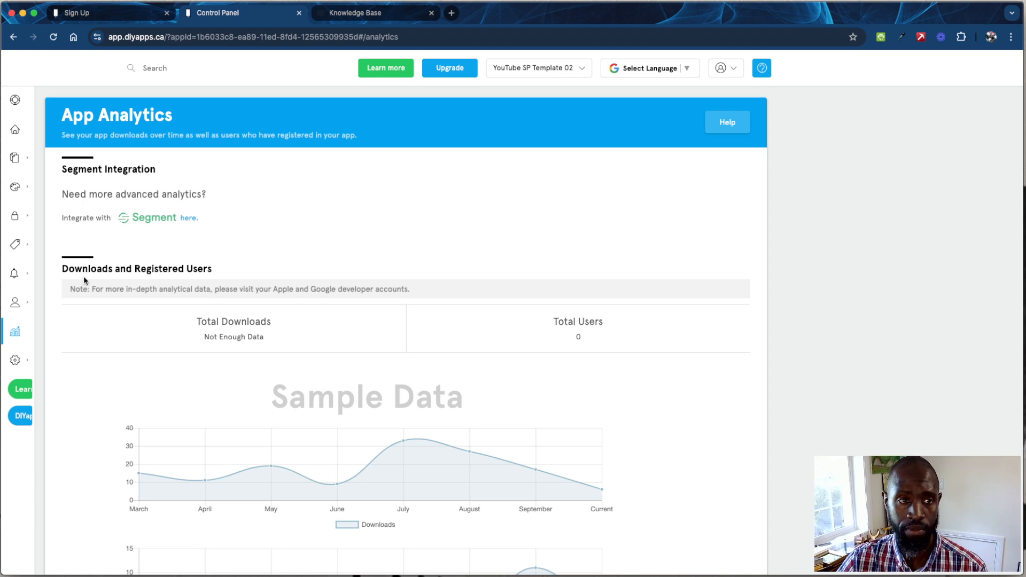
pyautogui.moveTo(51, 368)
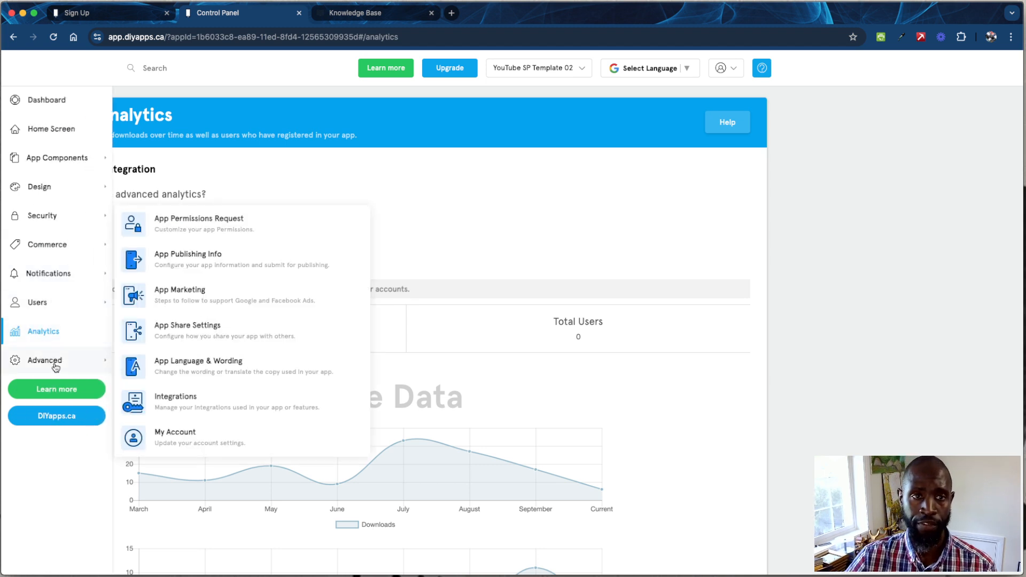